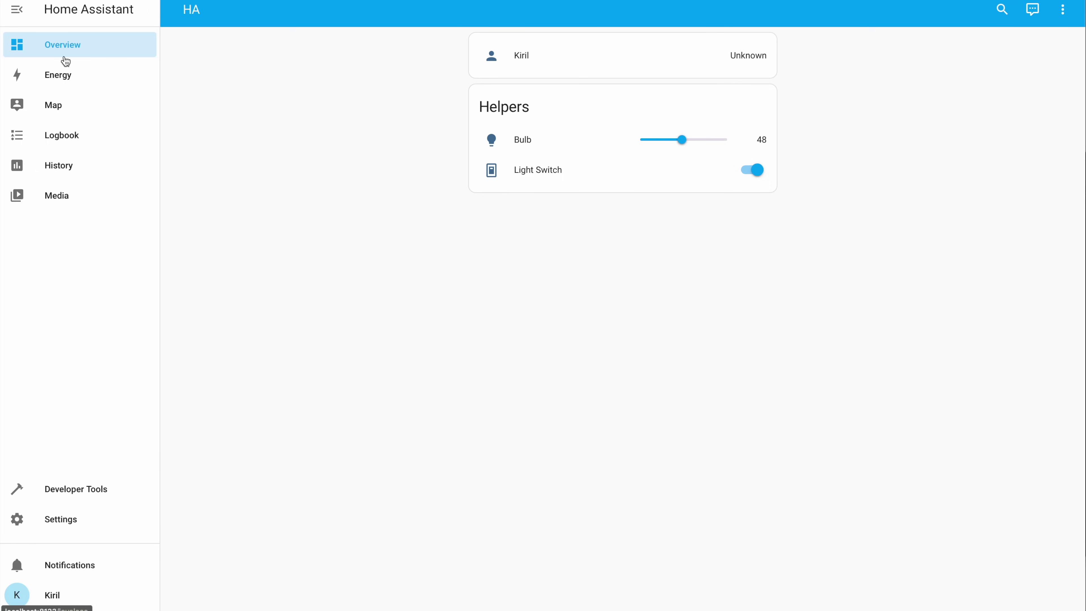
Create a new blank automation from scratch under Settings > Automations & Scenes.
{"action": "left_click", "coordinate": [92, 518]}
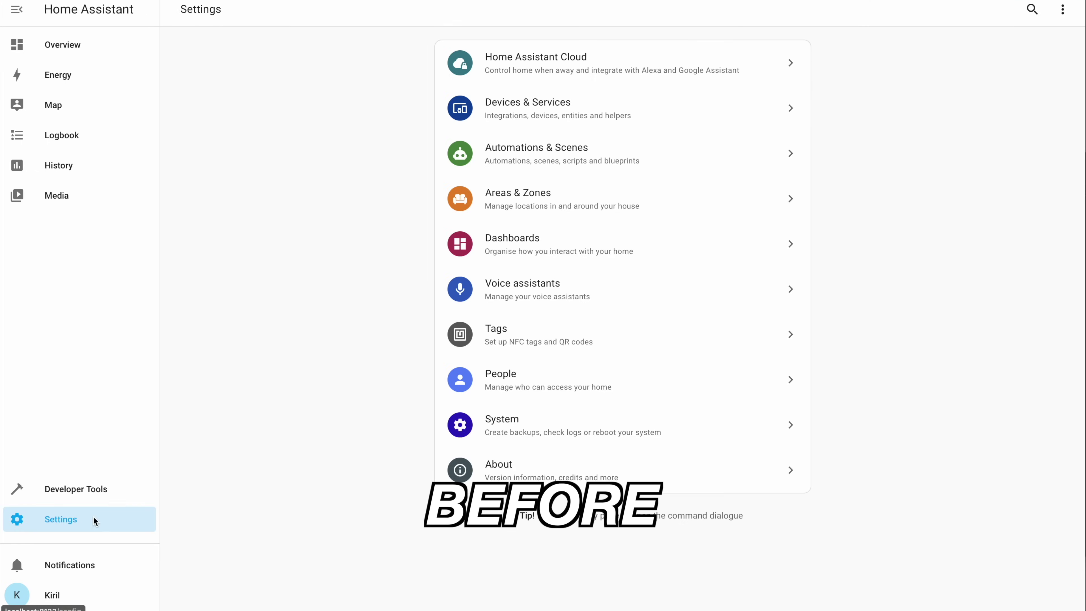
{"action": "left_click", "coordinate": [540, 159]}
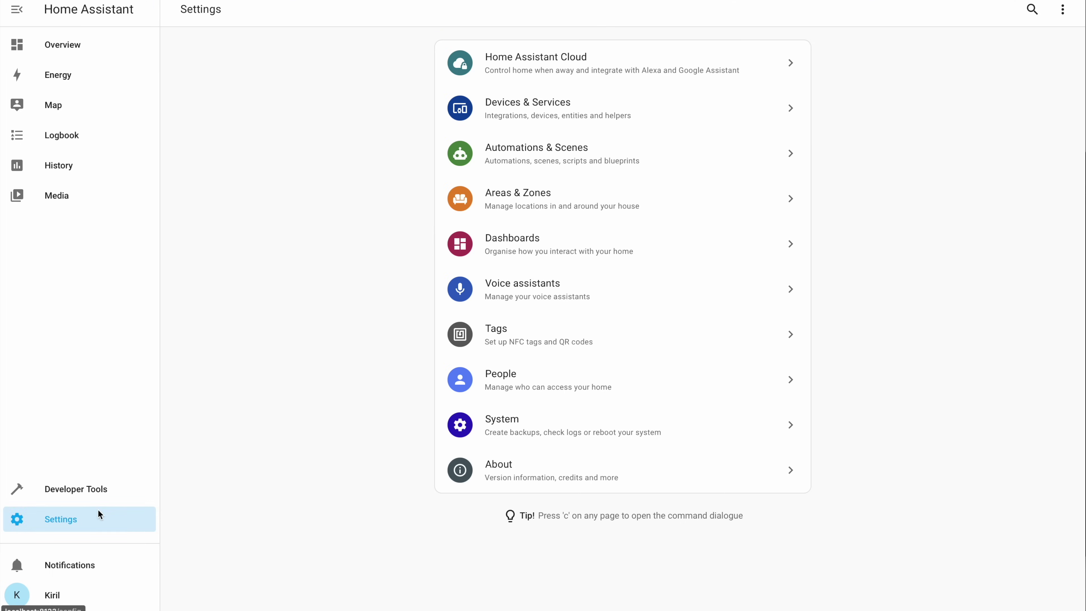
{"action": "left_click", "coordinate": [554, 157]}
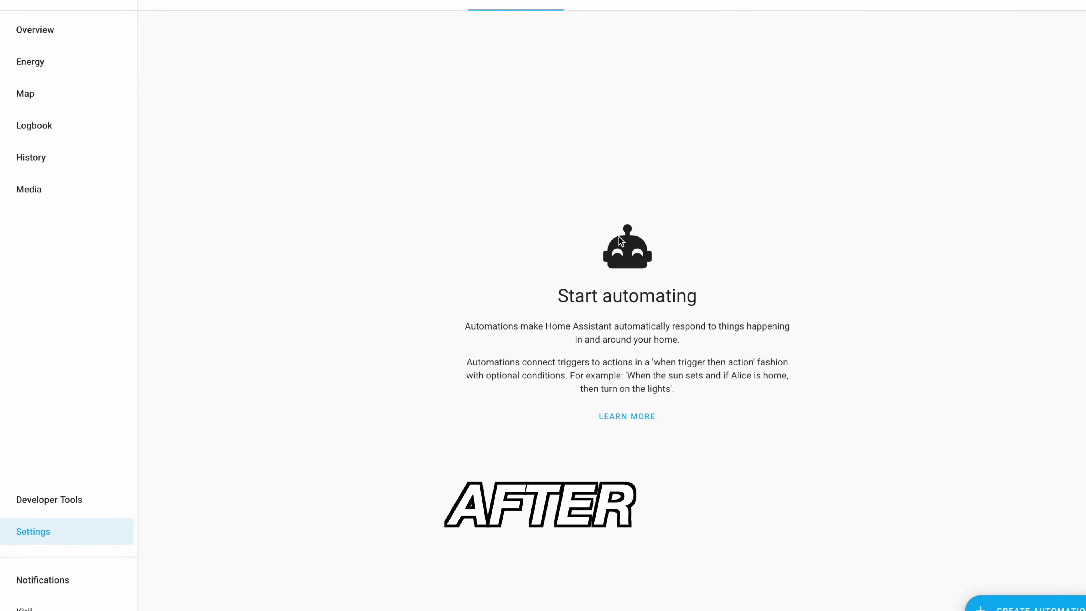
{"action": "left_click", "coordinate": [650, 438]}
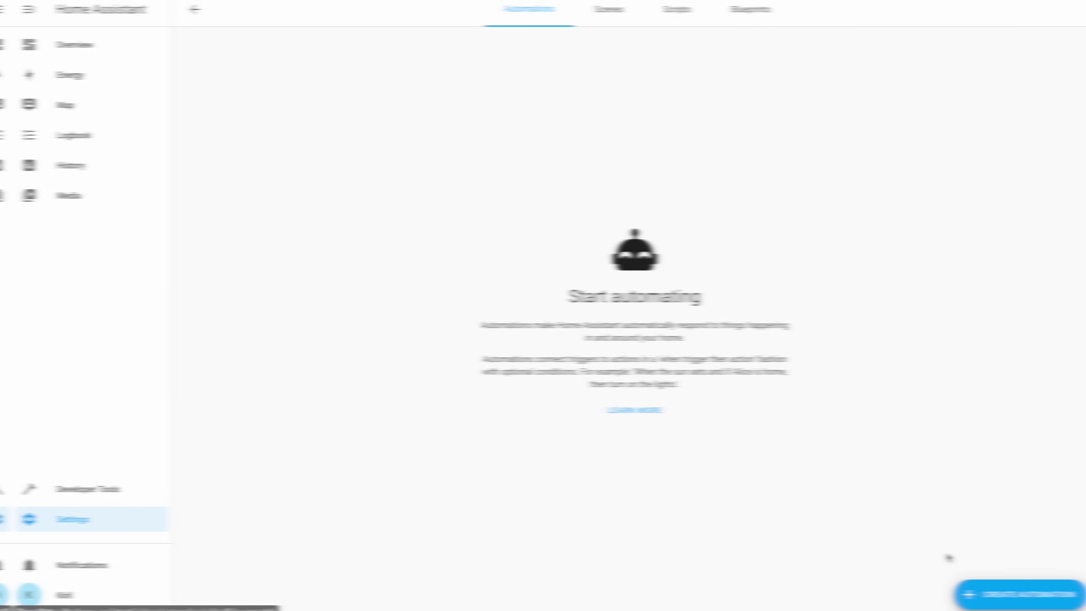
{"action": "left_click", "coordinate": [1000, 593]}
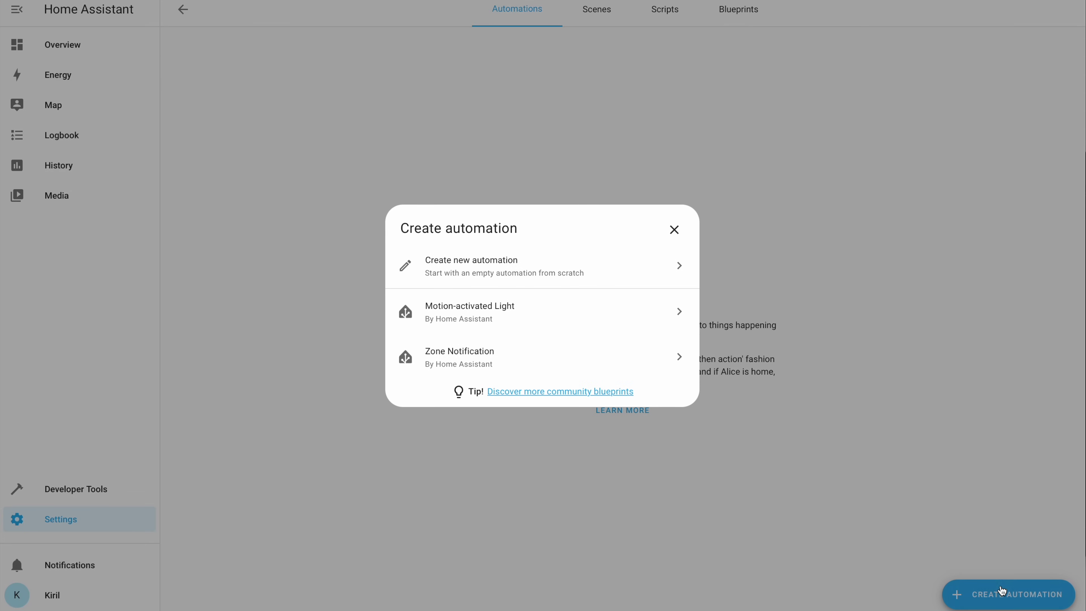
{"action": "left_click", "coordinate": [582, 269]}
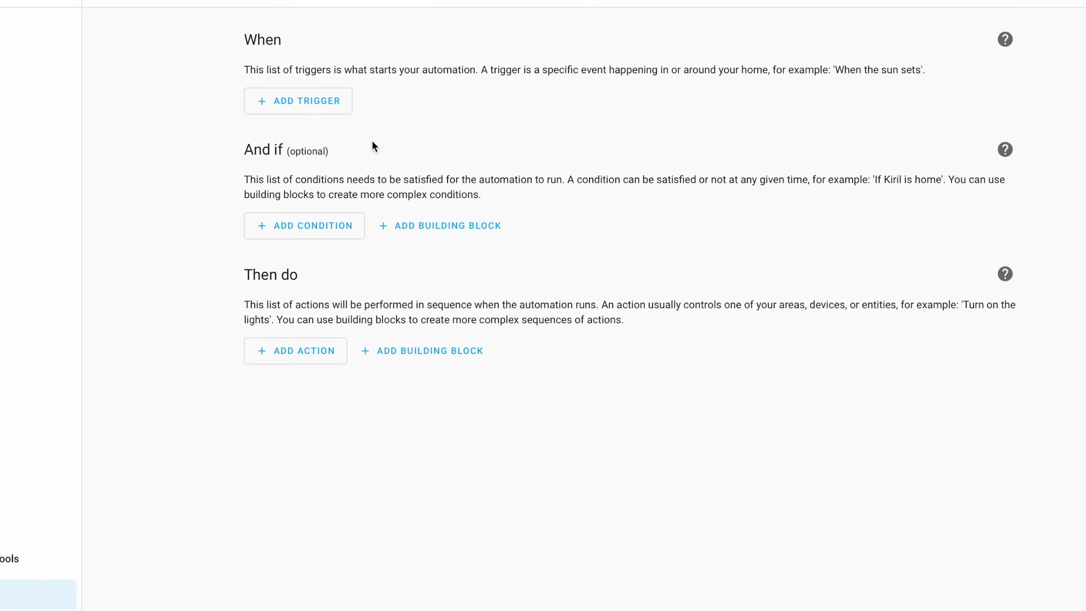
{"action": "left_click", "coordinate": [283, 97]}
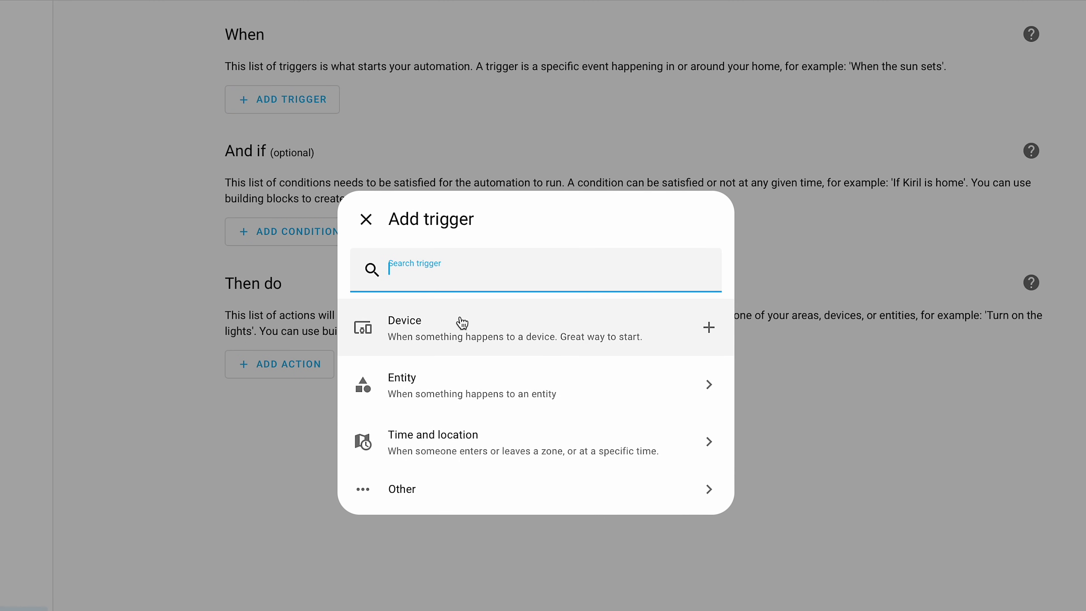
{"action": "left_click", "coordinate": [471, 327]}
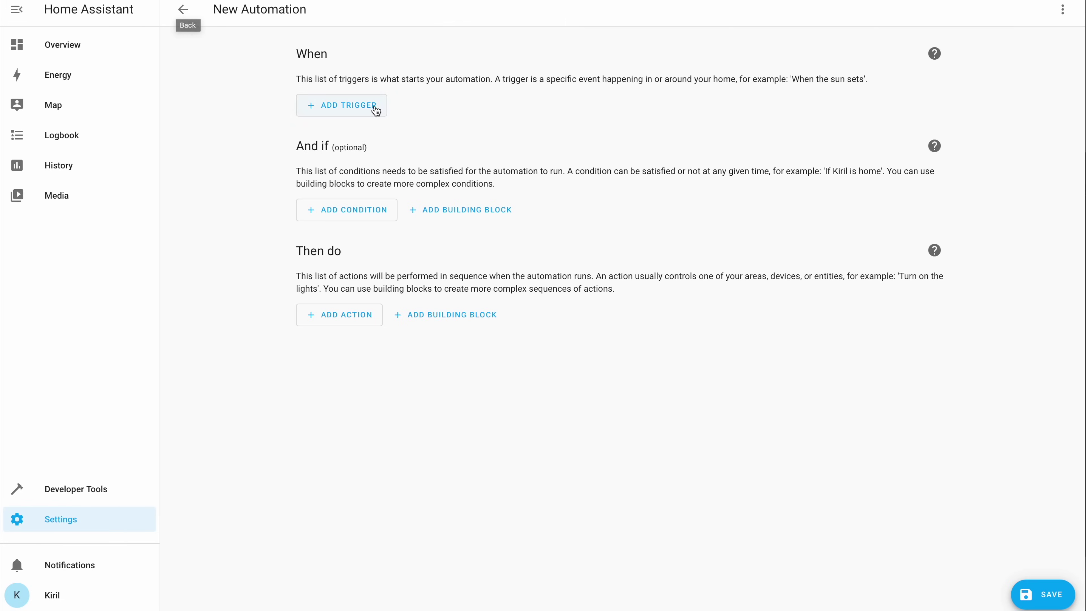
{"action": "left_click", "coordinate": [376, 110]}
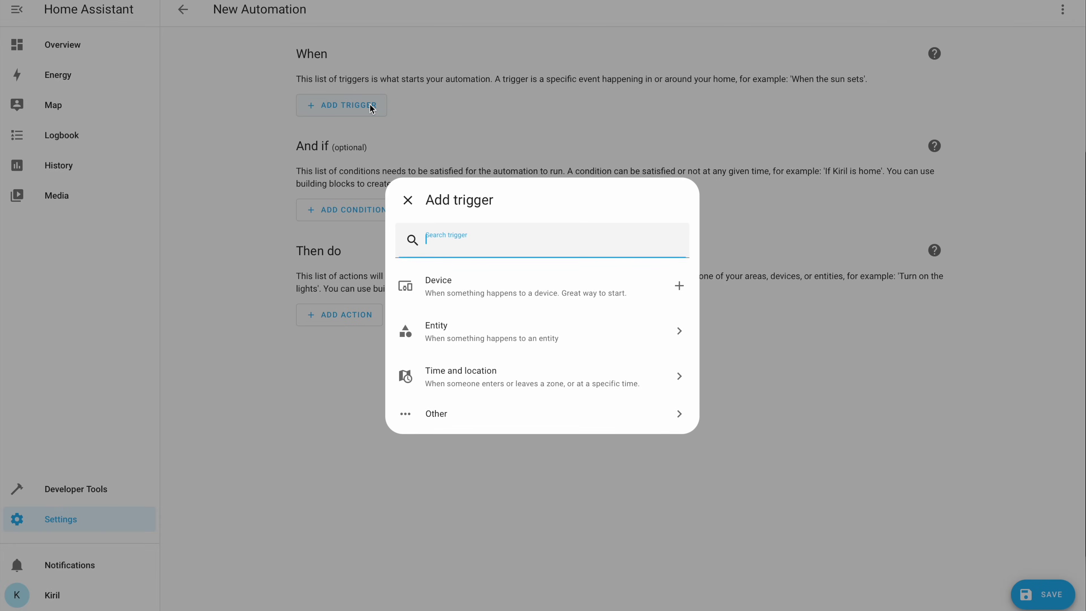
{"action": "left_click", "coordinate": [525, 342]}
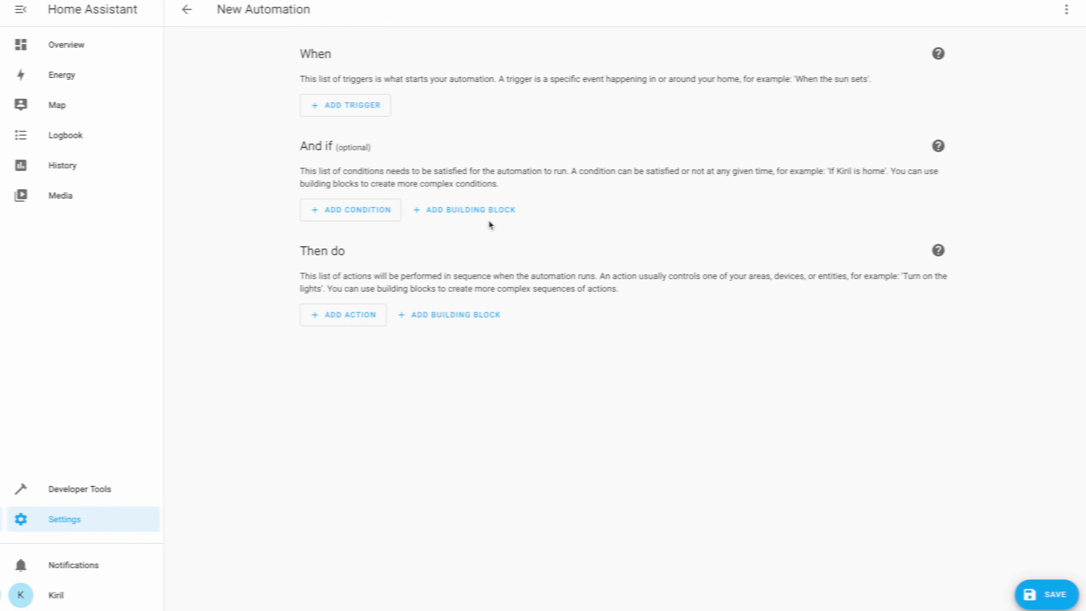
{"action": "left_click", "coordinate": [472, 187]}
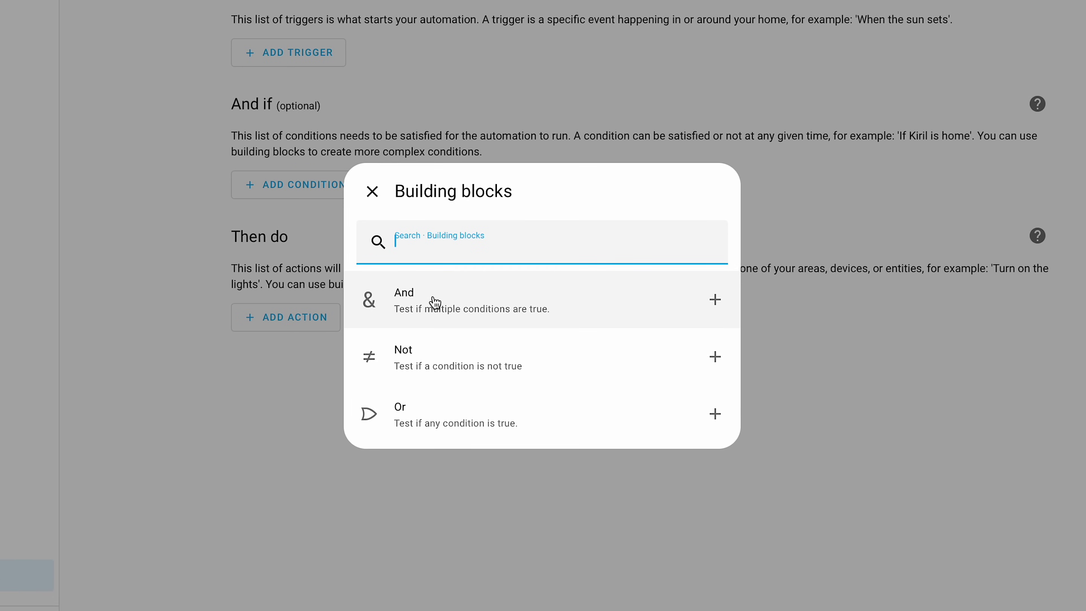
{"action": "left_click", "coordinate": [372, 190]}
{"action": "left_click", "coordinate": [387, 330]}
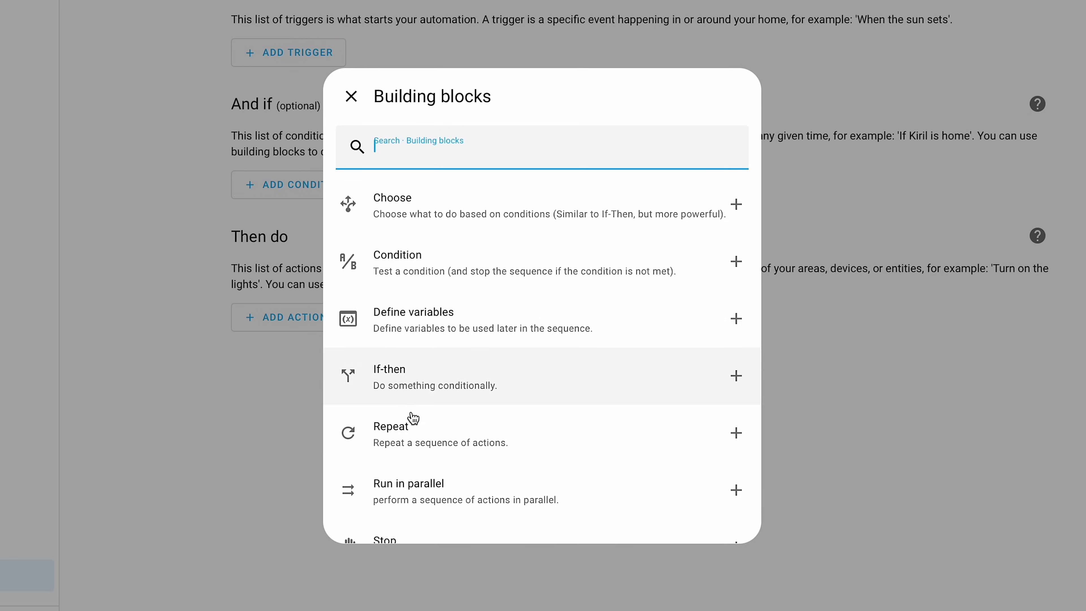
{"action": "scroll", "coordinate": [417, 456], "scroll_direction": "down", "scroll_amount": 5}
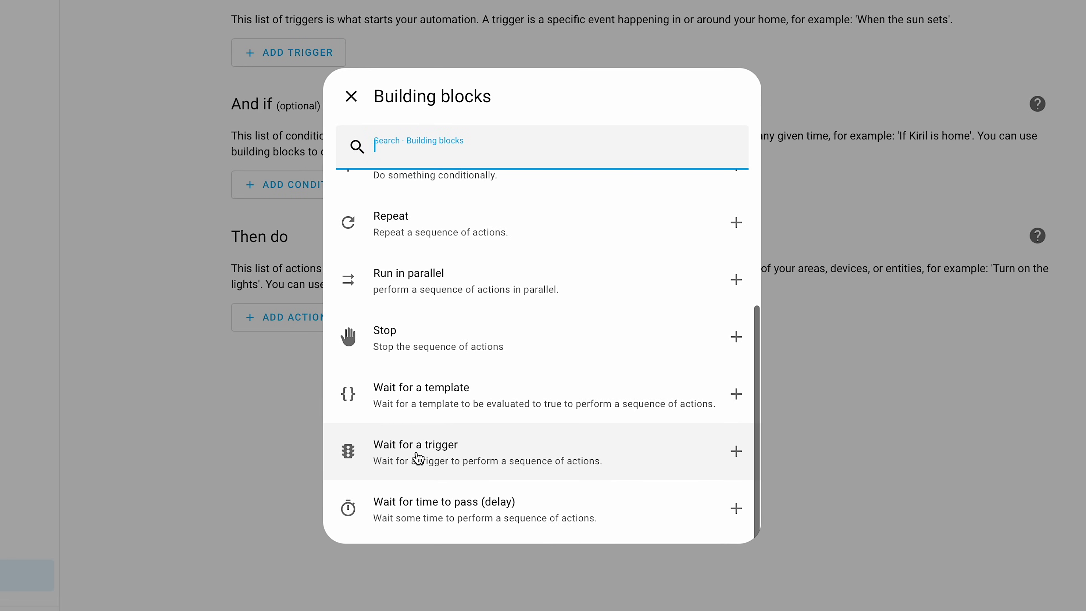
{"action": "scroll", "coordinate": [419, 462], "scroll_direction": "up", "scroll_amount": 5}
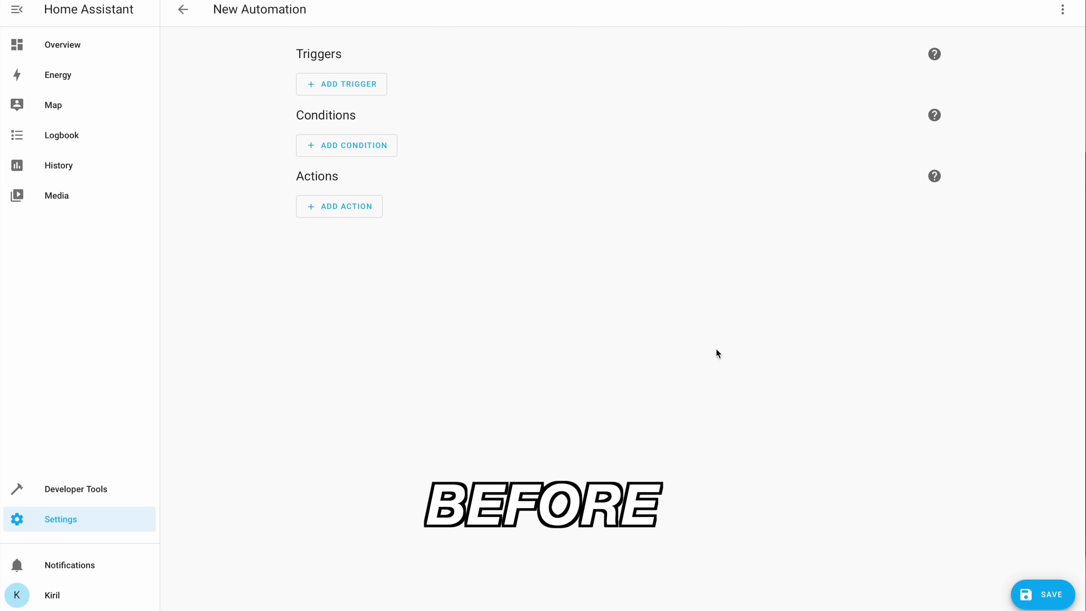
Compare the old trigger list with the new trigger picker's entity, time and location, and other categories.
{"action": "left_click", "coordinate": [339, 79]}
{"action": "left_click", "coordinate": [249, 131]}
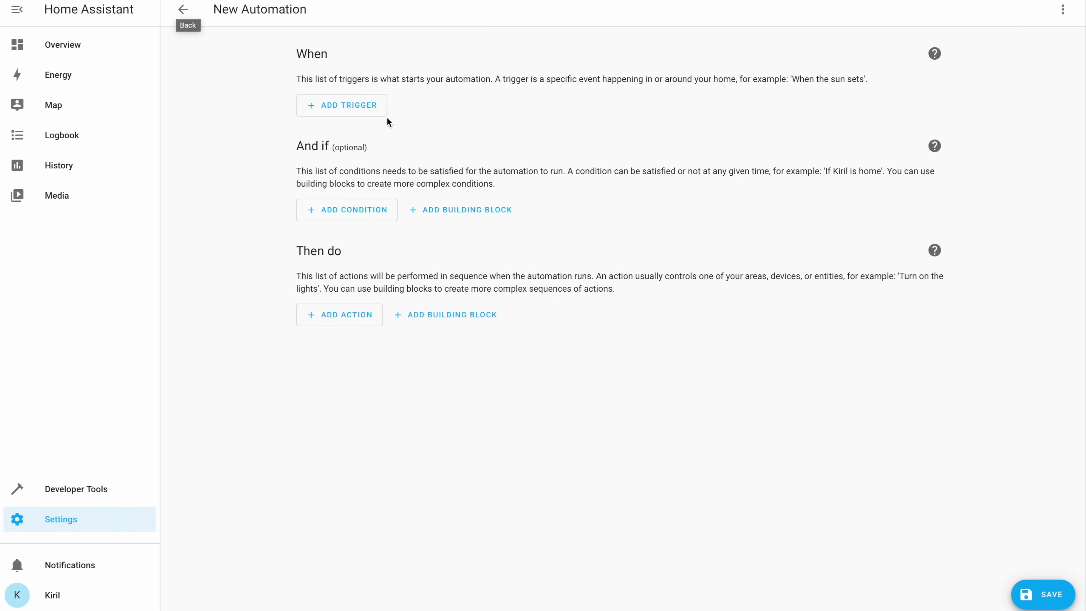
{"action": "left_click", "coordinate": [372, 108]}
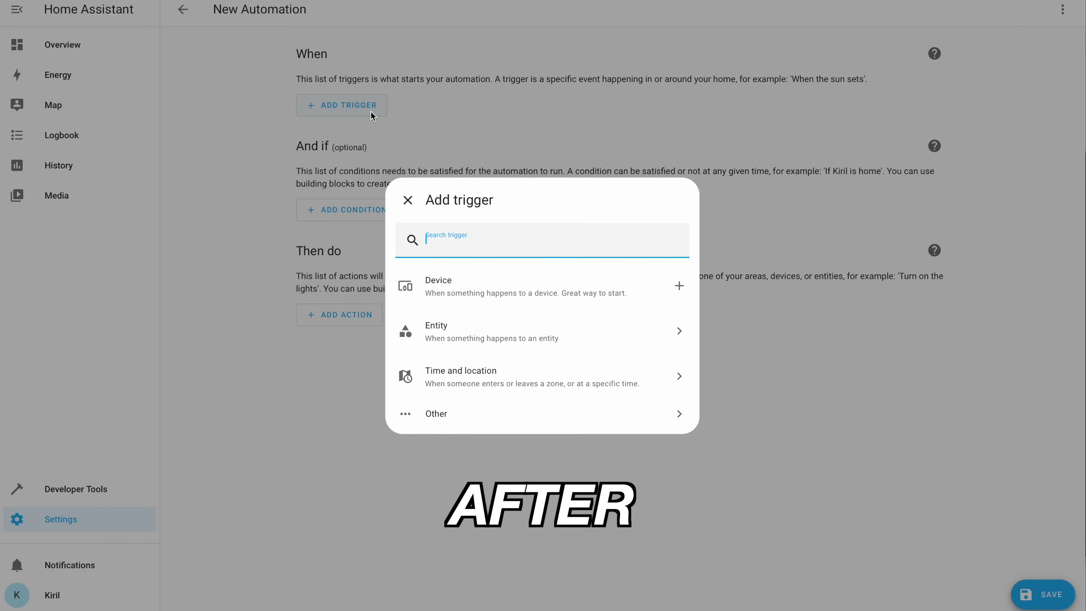
{"action": "left_click", "coordinate": [509, 336]}
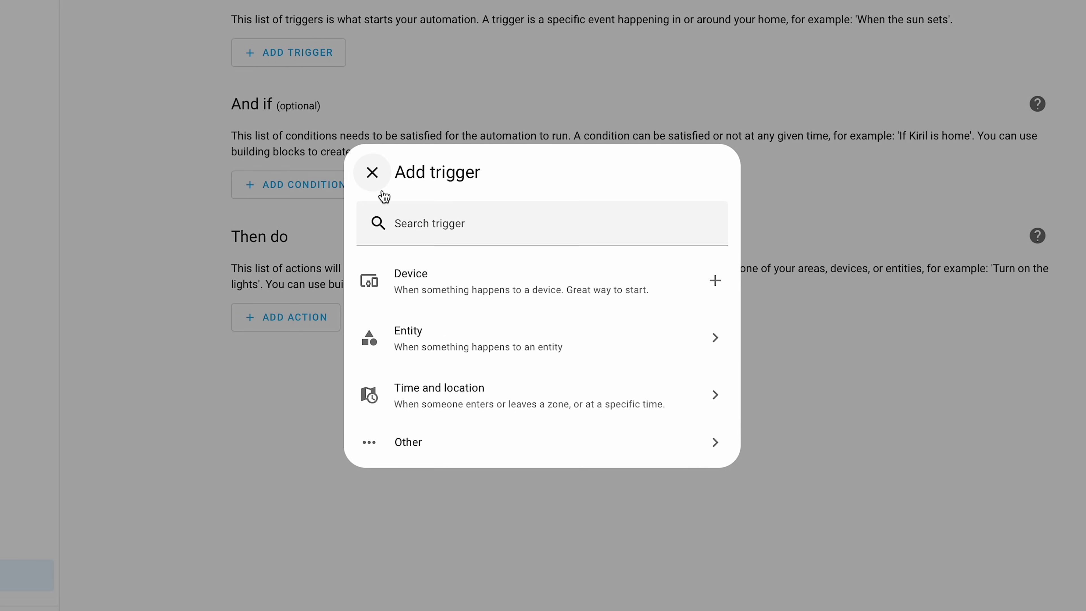
{"action": "left_click", "coordinate": [423, 406]}
{"action": "left_click", "coordinate": [376, 179]}
{"action": "left_click", "coordinate": [436, 454]}
{"action": "scroll", "coordinate": [455, 379], "scroll_direction": "down", "scroll_amount": 2}
{"action": "scroll", "coordinate": [454, 379], "scroll_direction": "down", "scroll_amount": 3}
{"action": "scroll", "coordinate": [453, 376], "scroll_direction": "up", "scroll_amount": 5}
{"action": "left_click", "coordinate": [372, 172]}
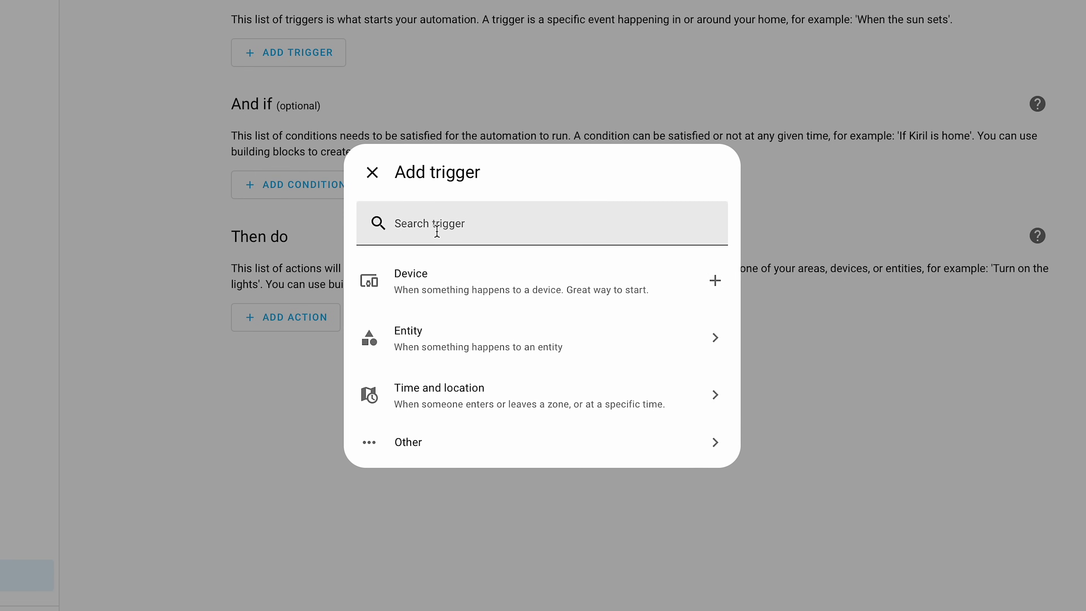
{"action": "type", "text": "s"}
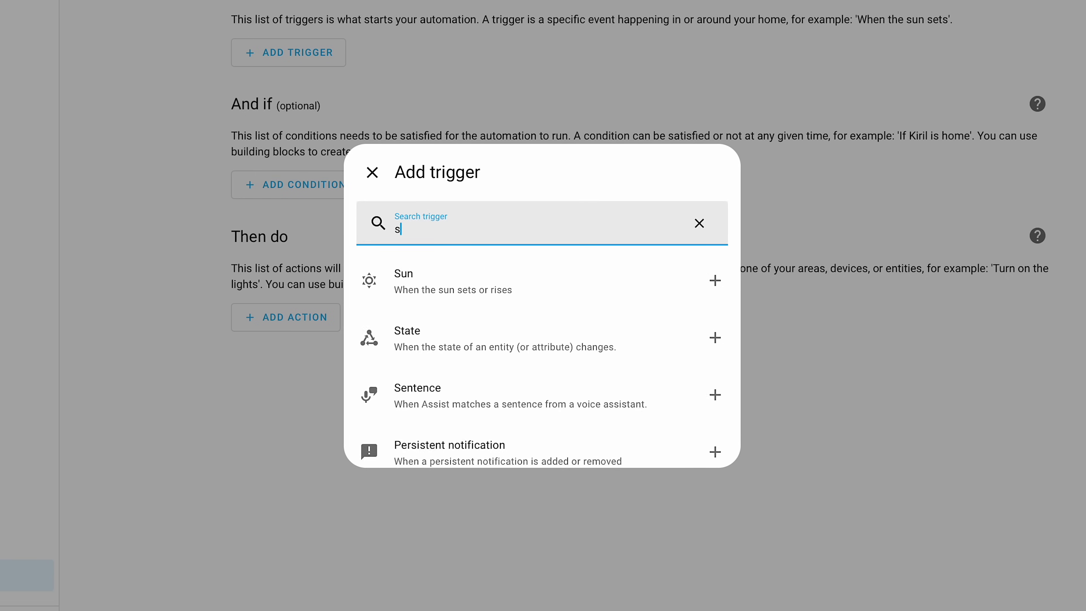
{"action": "key", "text": "BackSpace"}
{"action": "left_click", "coordinate": [372, 172]}
Add a Call service action from the Other action category to Then do.
{"action": "left_click", "coordinate": [312, 326]}
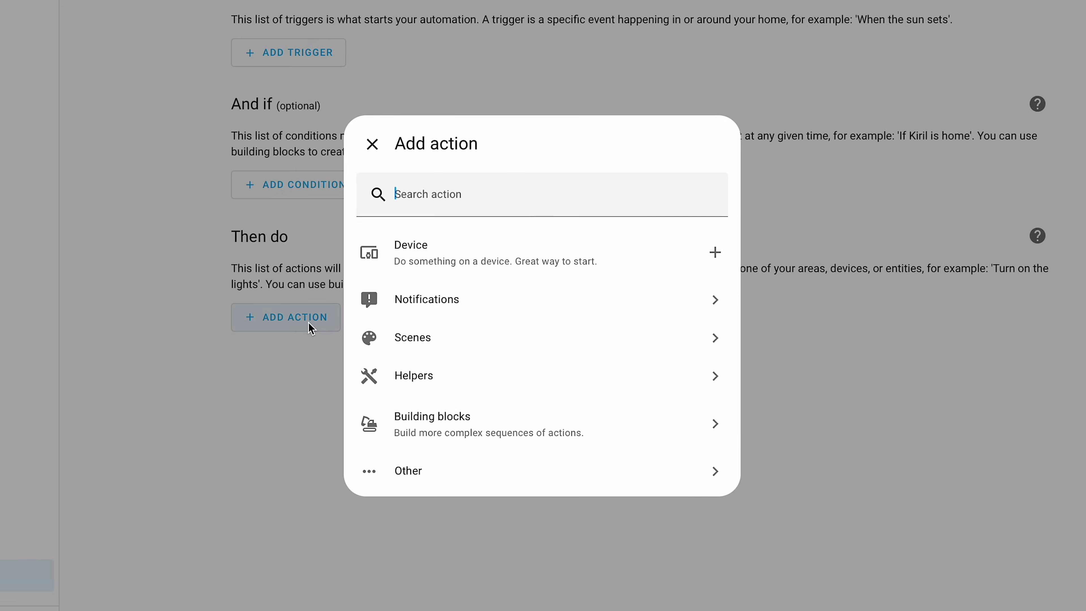
{"action": "left_click", "coordinate": [406, 474]}
{"action": "scroll", "coordinate": [479, 380], "scroll_direction": "down", "scroll_amount": 1}
{"action": "scroll", "coordinate": [479, 376], "scroll_direction": "up", "scroll_amount": 1}
{"action": "left_click", "coordinate": [461, 251]}
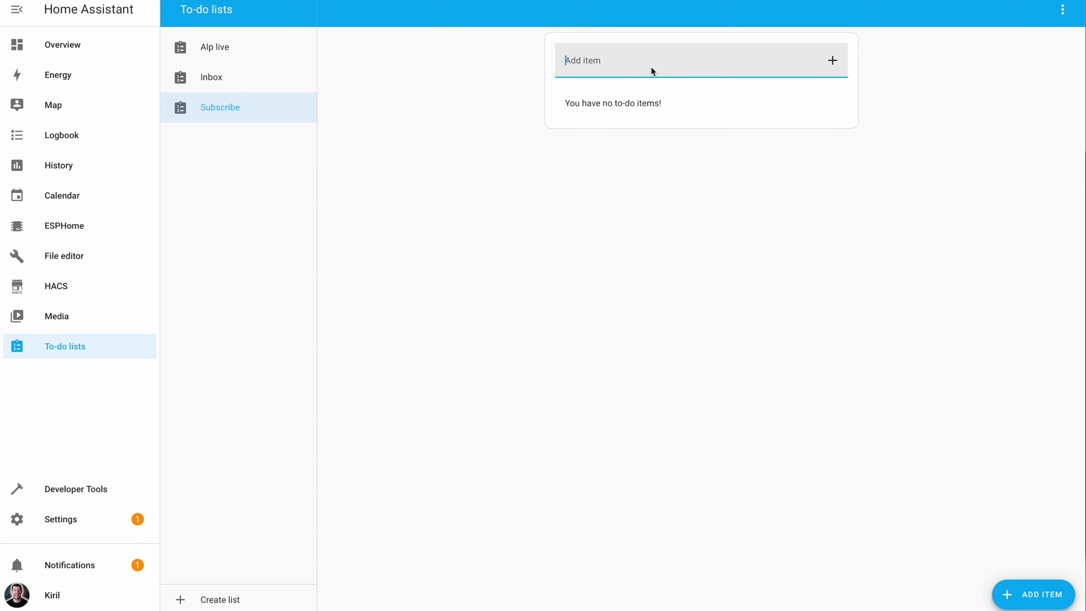
Type 'with' into the Subscribe list's Add item field.
{"action": "type", "text": "with"}
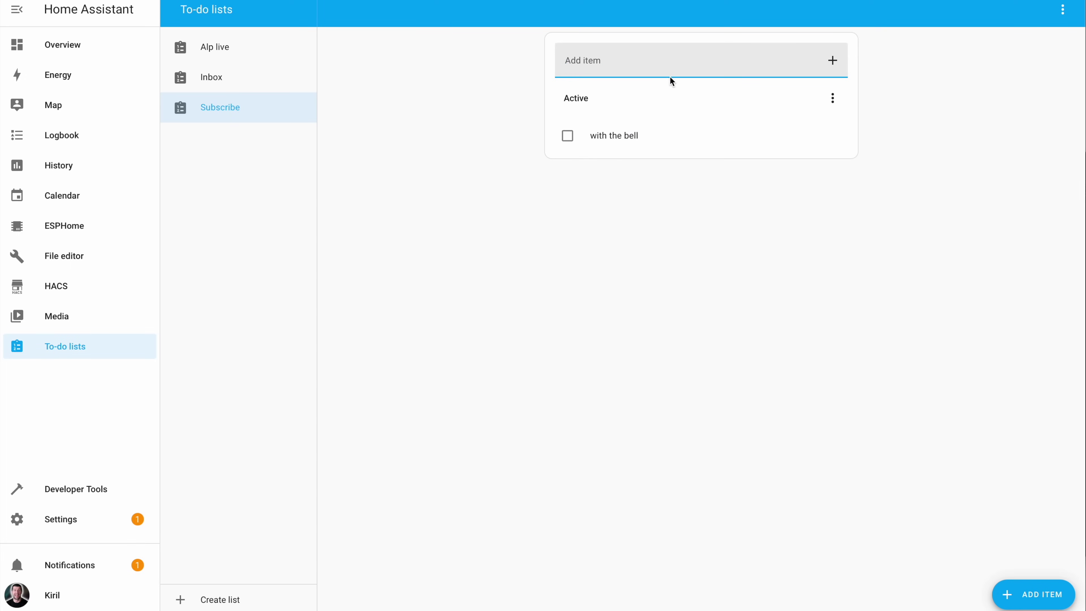
Give 'with the bell' the description 'on YT' and a due date of 2 January 2024, then save it.
{"action": "left_click", "coordinate": [792, 139]}
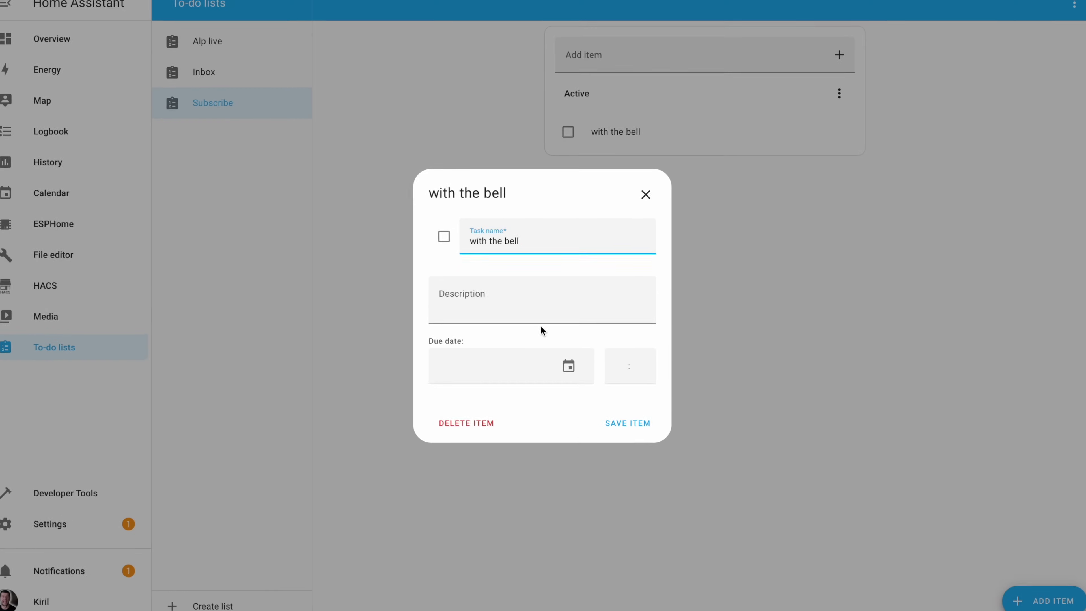
{"action": "left_click", "coordinate": [527, 309]}
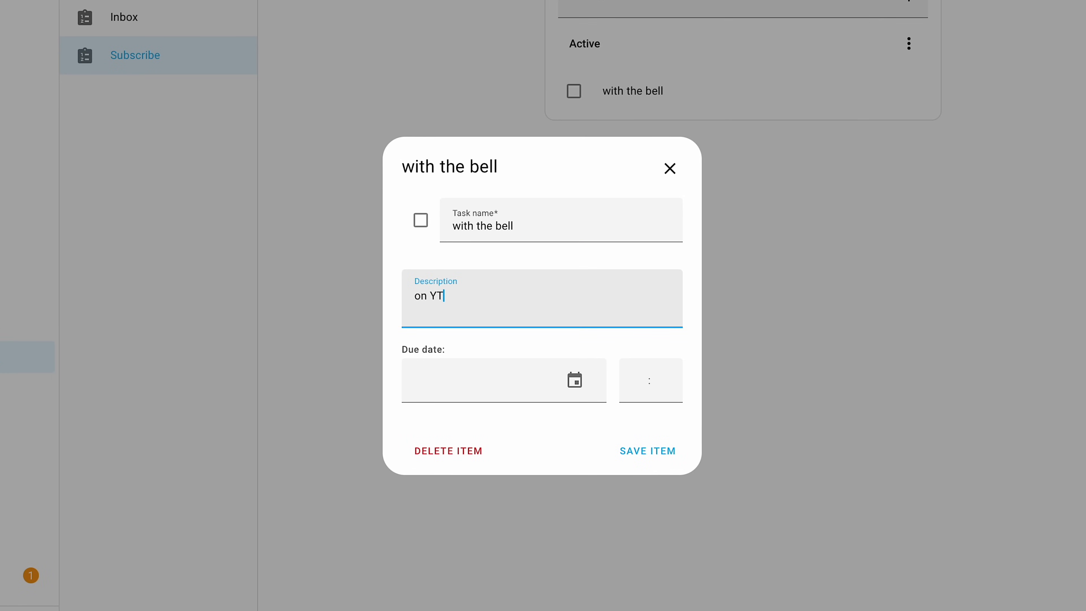
{"action": "left_click", "coordinate": [576, 379]}
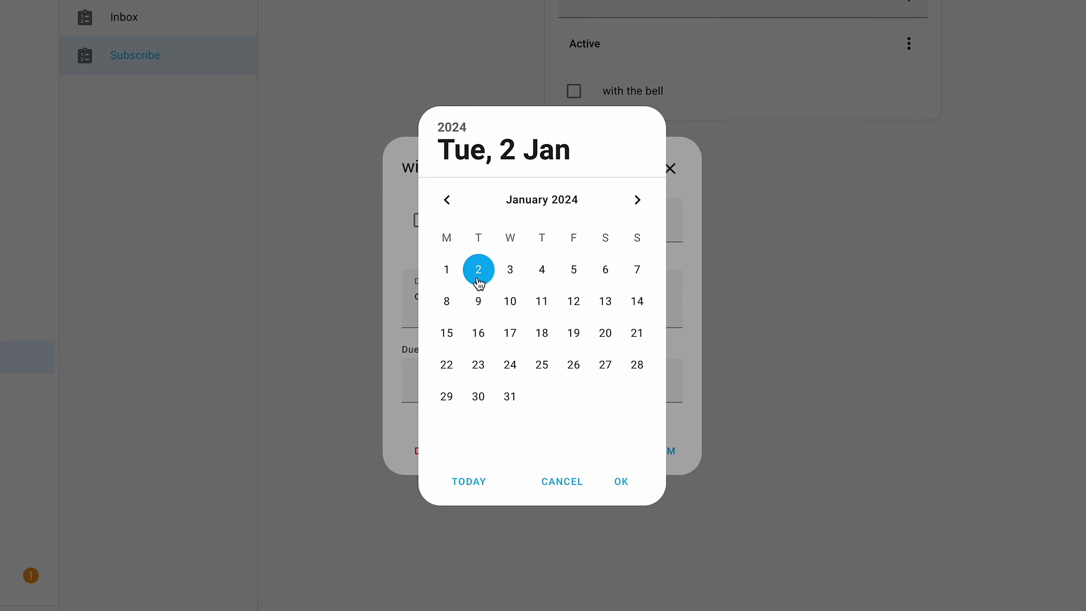
{"action": "left_click", "coordinate": [620, 481]}
{"action": "left_click", "coordinate": [628, 451]}
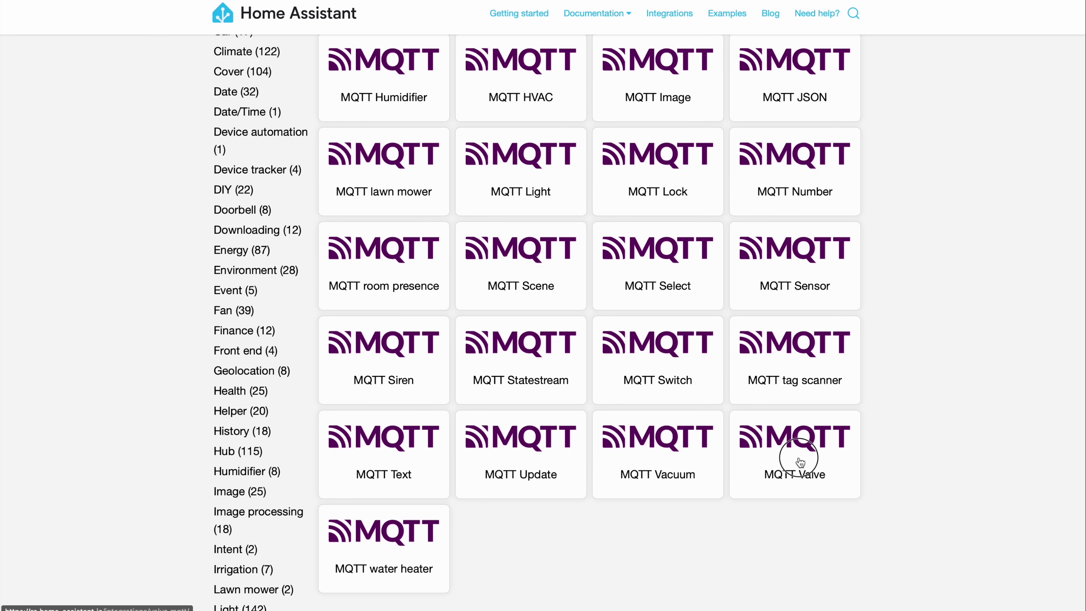
Open the MQTT Valve documentation and scroll through it.
{"action": "left_click", "coordinate": [799, 462]}
{"action": "scroll", "coordinate": [518, 428], "scroll_direction": "down", "scroll_amount": 20}
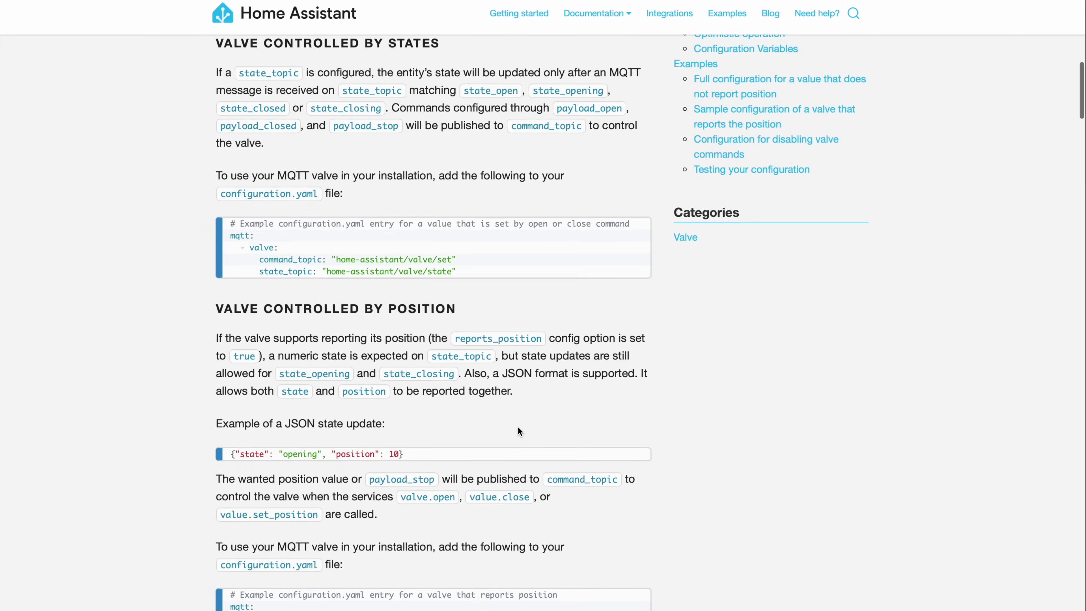
{"action": "scroll", "coordinate": [517, 426], "scroll_direction": "down", "scroll_amount": 10}
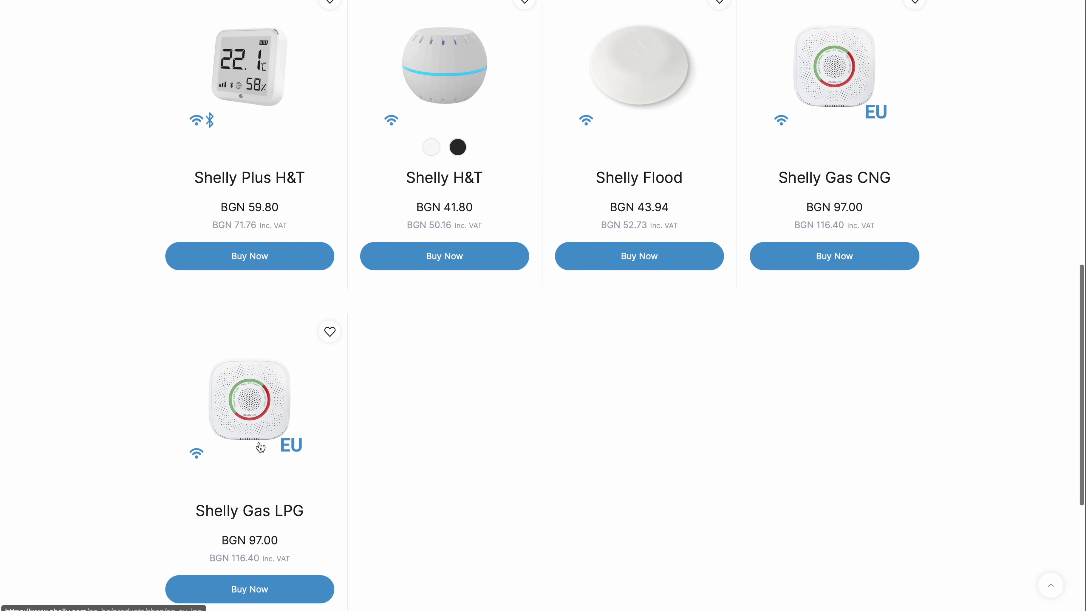
Open the Shelly Gas LPG product card and scroll down through its Description tab.
{"action": "left_click", "coordinate": [472, 435]}
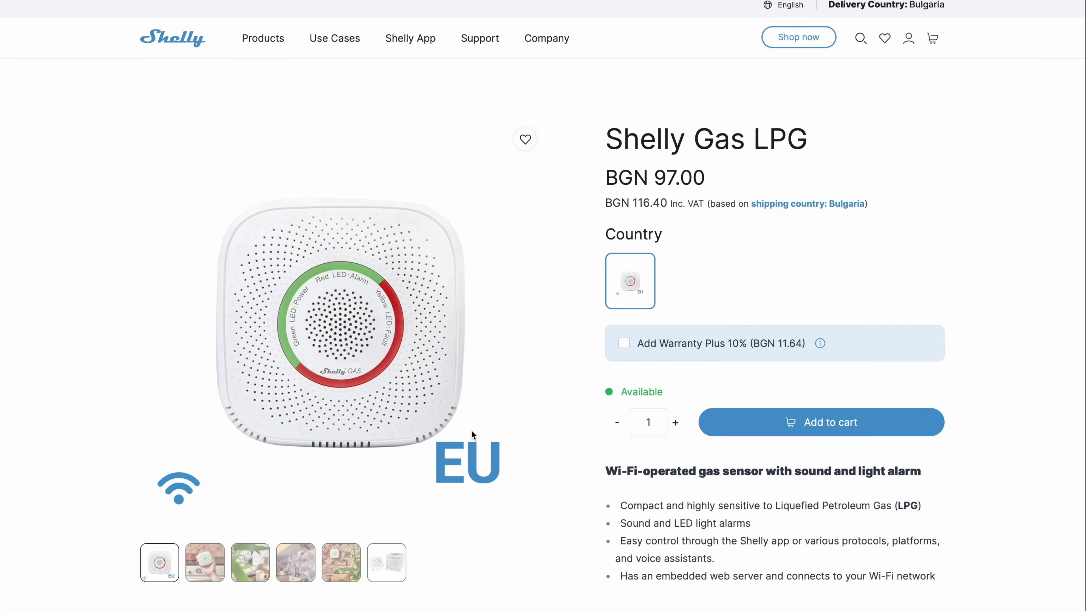
{"action": "scroll", "coordinate": [471, 429], "scroll_direction": "down", "scroll_amount": 5}
{"action": "scroll", "coordinate": [471, 430], "scroll_direction": "down", "scroll_amount": 20}
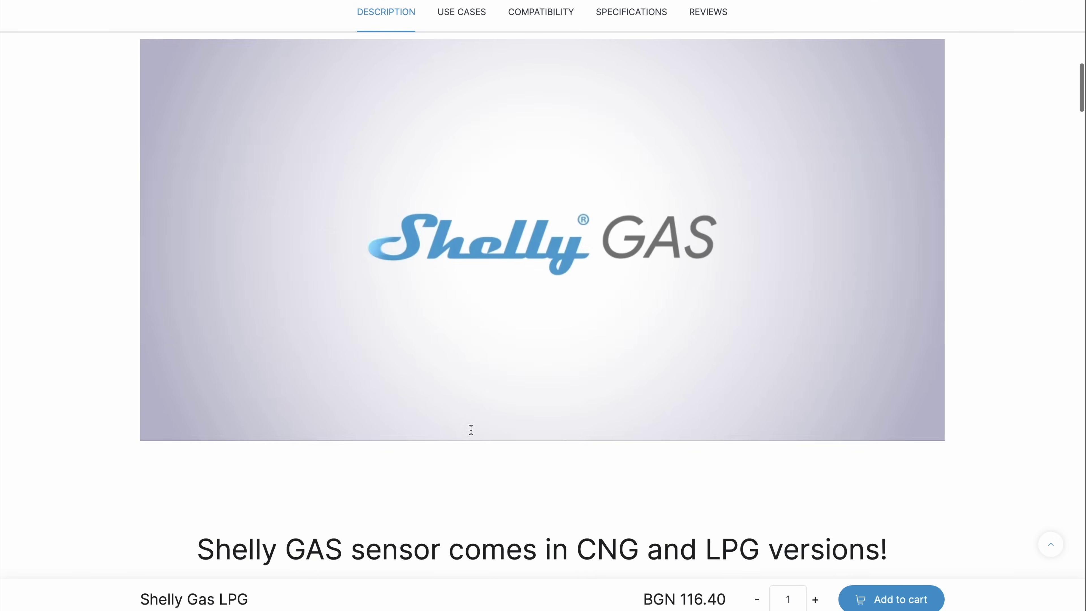
{"action": "scroll", "coordinate": [471, 430], "scroll_direction": "down", "scroll_amount": 10}
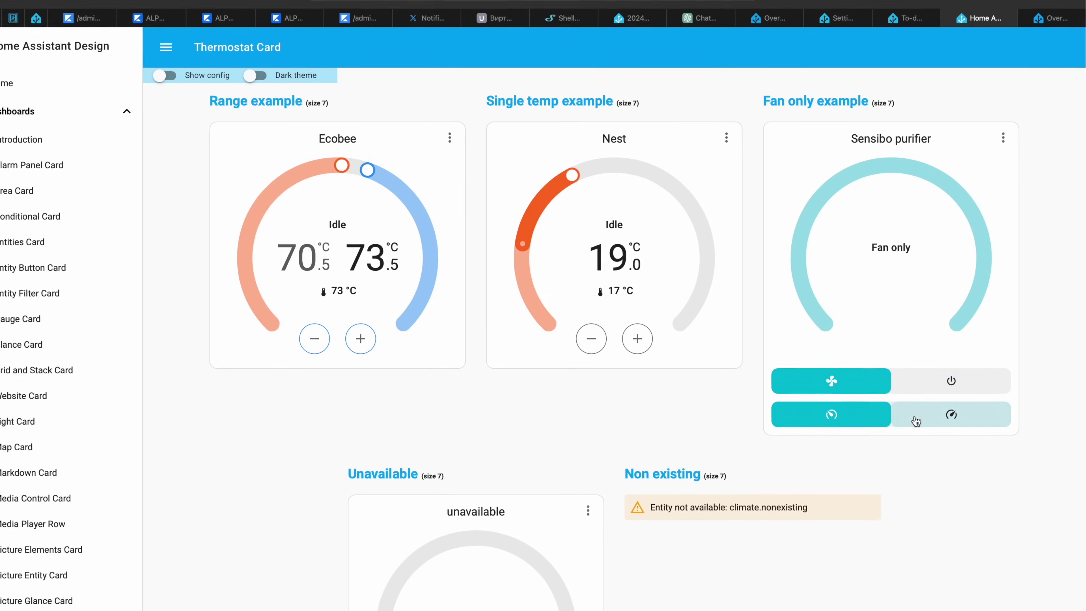
Toggle the Sensibo purifier card's preset modes, power it off, then restore Fan only.
{"action": "left_click", "coordinate": [916, 421]}
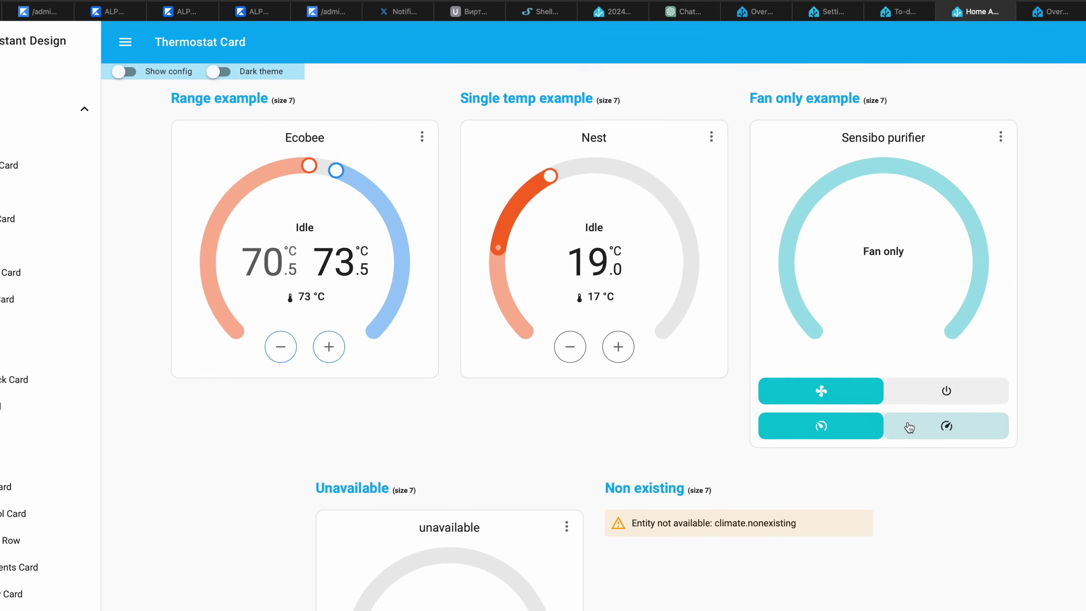
{"action": "left_click", "coordinate": [859, 415]}
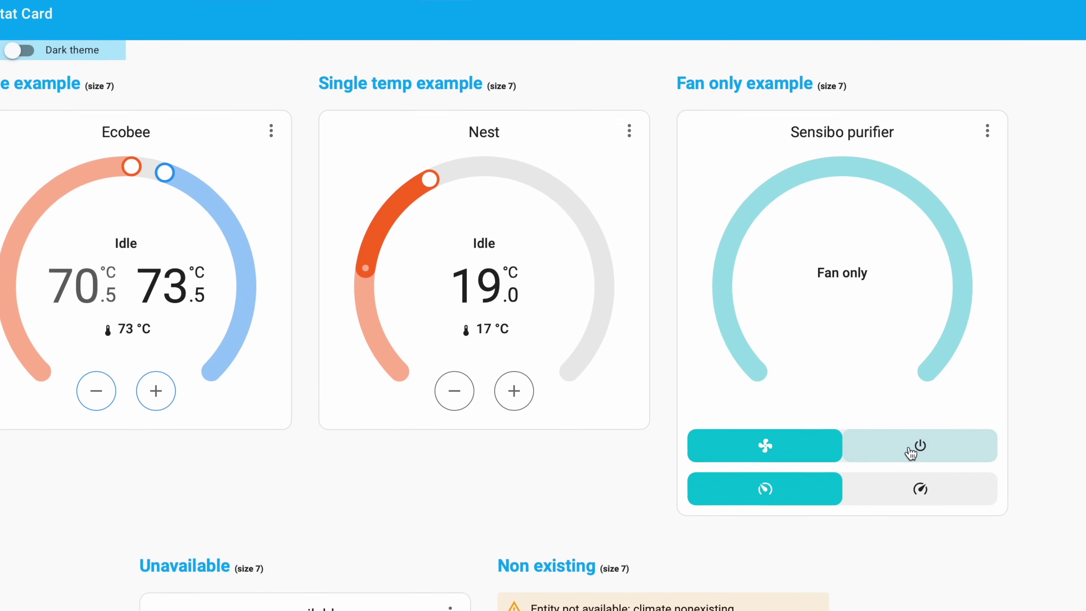
{"action": "left_click", "coordinate": [910, 451]}
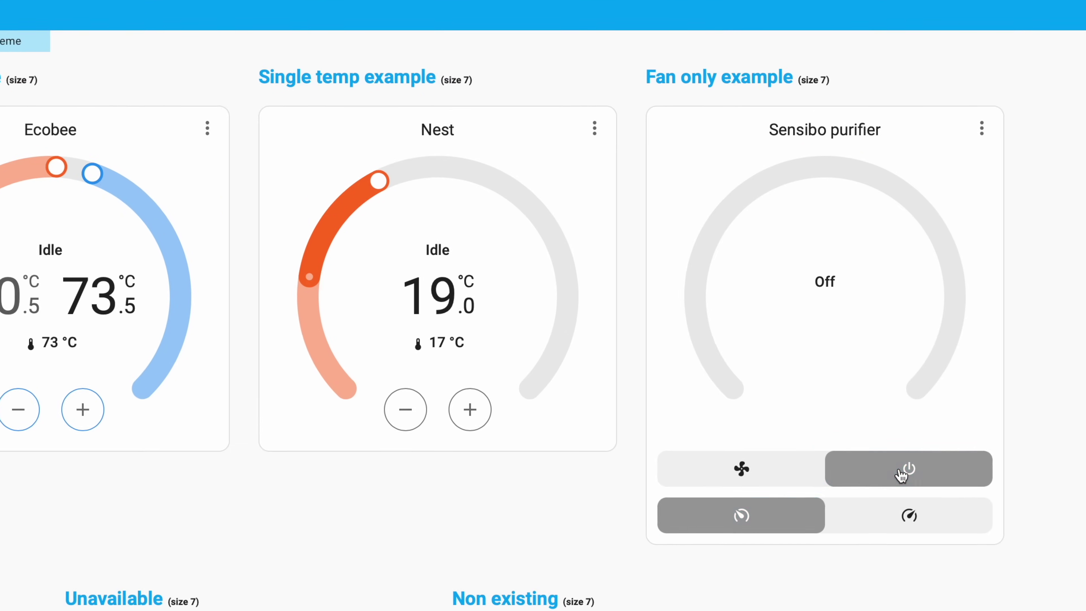
{"action": "left_click", "coordinate": [832, 452]}
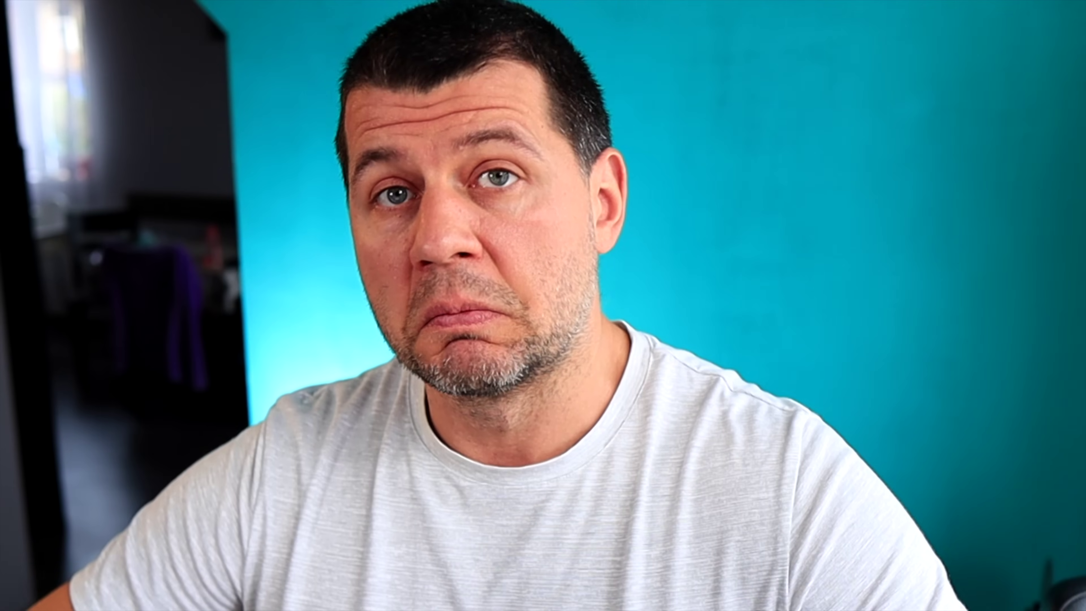
Highlight the 'Add support for Shelly Gen3 devices' bullet in the noteworthy changes.
{"action": "left_click_drag", "start_coordinate": [268, 168], "coordinate": [400, 177]}
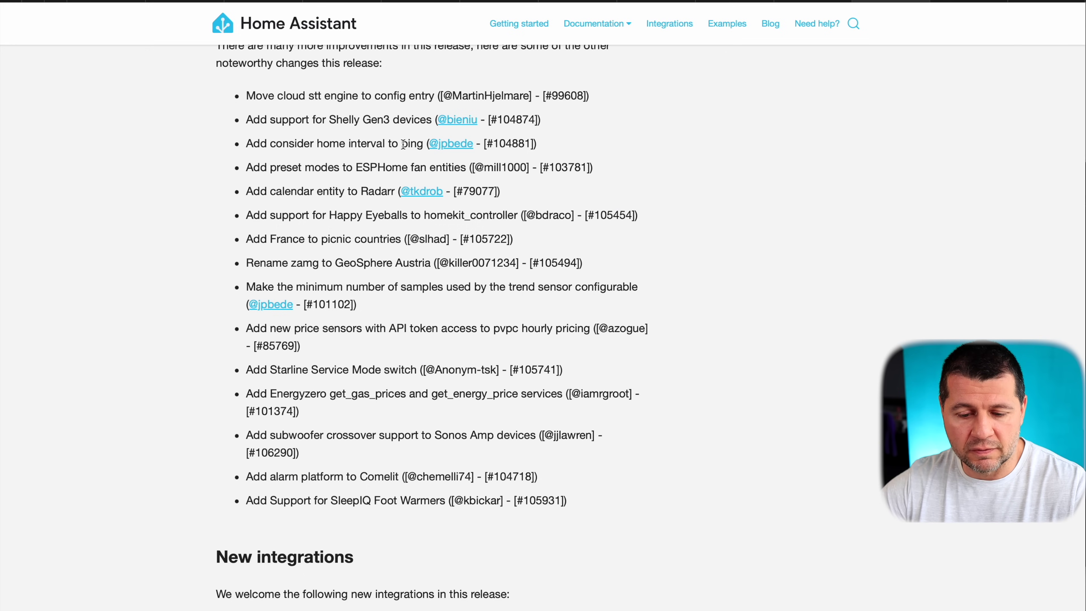
Scroll the release notes down until the New integrations heading is at the top.
{"action": "scroll", "coordinate": [285, 145], "scroll_direction": "down", "scroll_amount": 2}
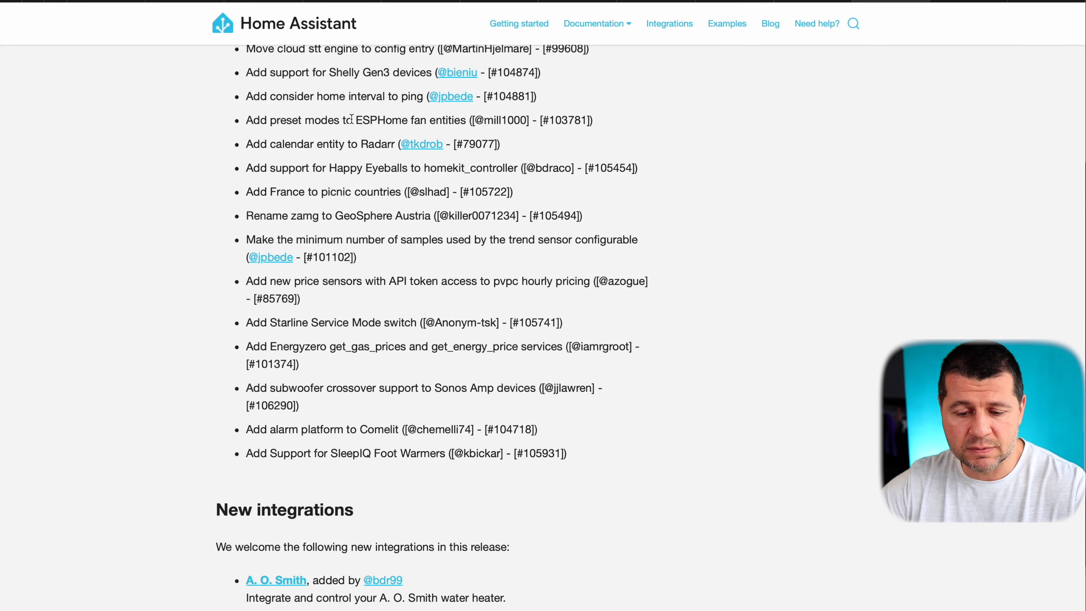
{"action": "scroll", "coordinate": [370, 188], "scroll_direction": "down", "scroll_amount": 1}
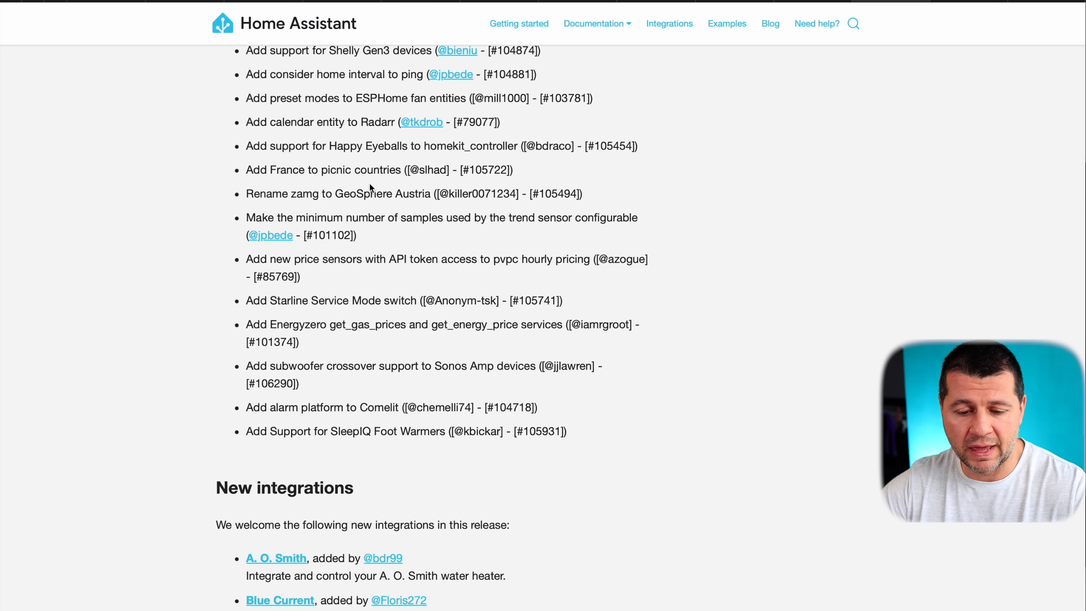
{"action": "scroll", "coordinate": [370, 189], "scroll_direction": "down", "scroll_amount": 5}
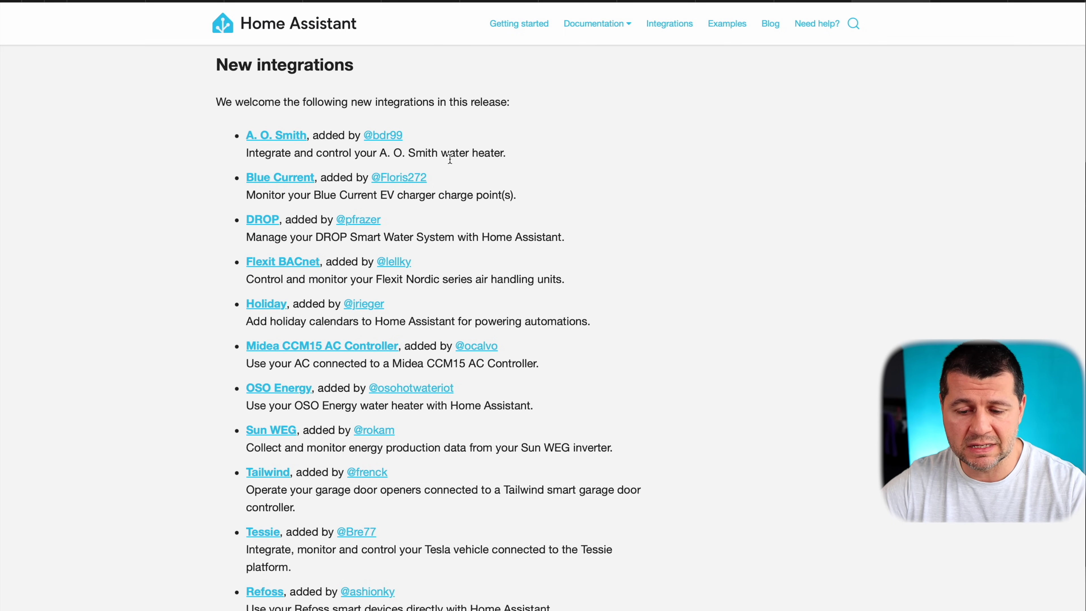
Open the Holiday integration's page in a new tab.
{"action": "scroll", "coordinate": [440, 193], "scroll_direction": "down", "scroll_amount": 5}
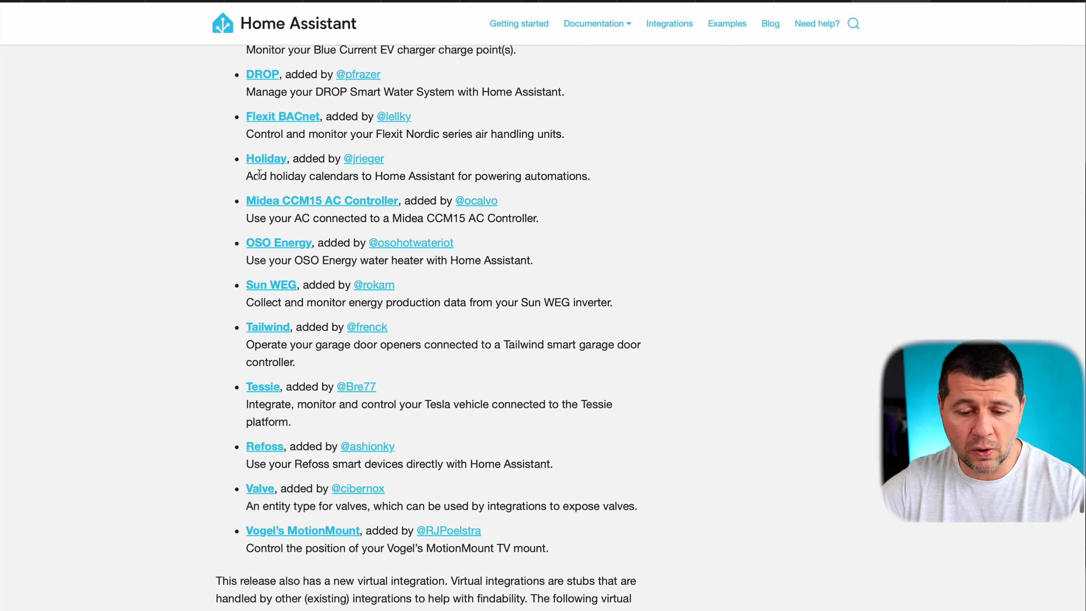
{"action": "right_click", "coordinate": [266, 161]}
{"action": "left_click", "coordinate": [312, 165]}
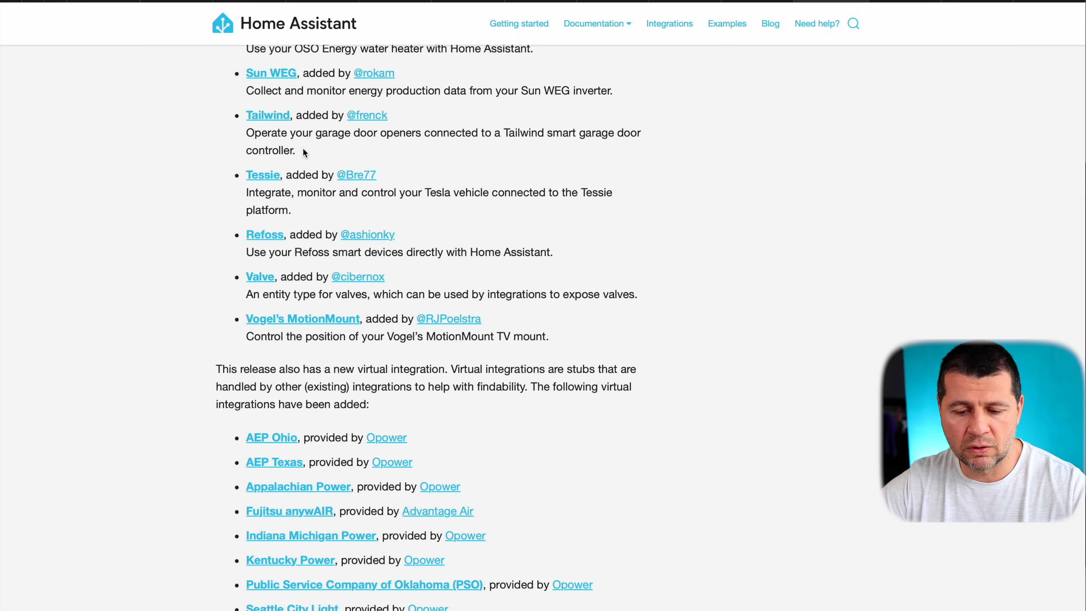
Scroll down to the 'Integrations now available to set up from the UI' list.
{"action": "scroll", "coordinate": [305, 152], "scroll_direction": "down", "scroll_amount": 2}
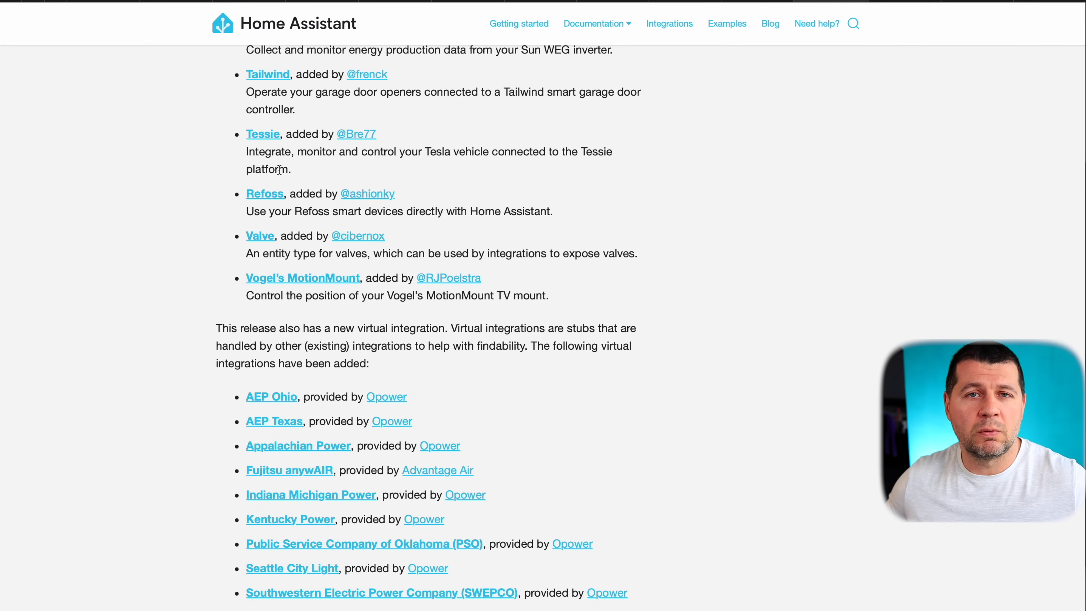
{"action": "scroll", "coordinate": [279, 170], "scroll_direction": "down", "scroll_amount": 2}
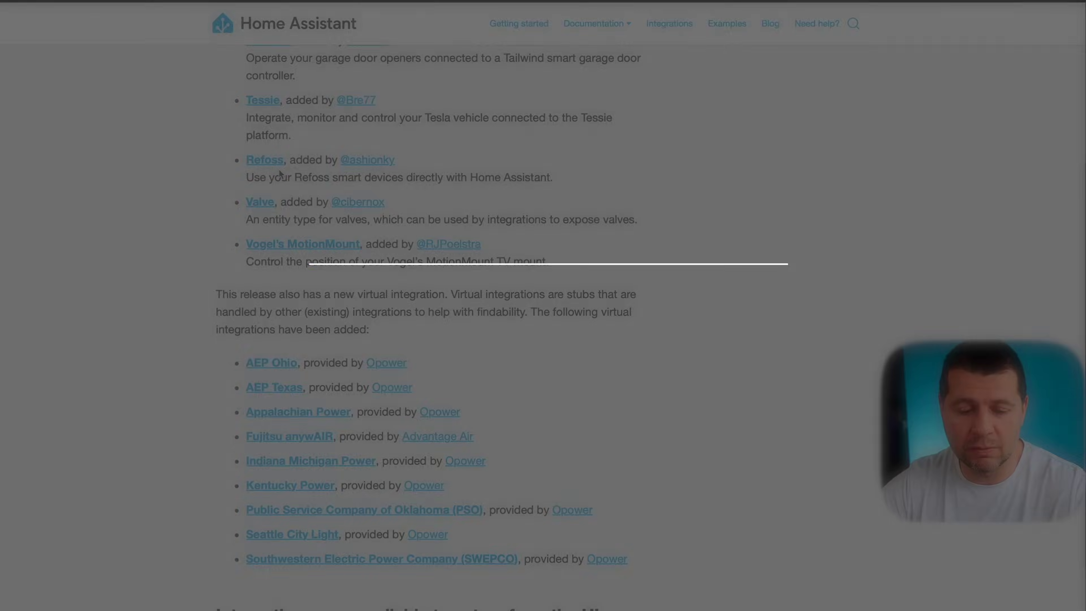
{"action": "scroll", "coordinate": [279, 173], "scroll_direction": "down", "scroll_amount": 5}
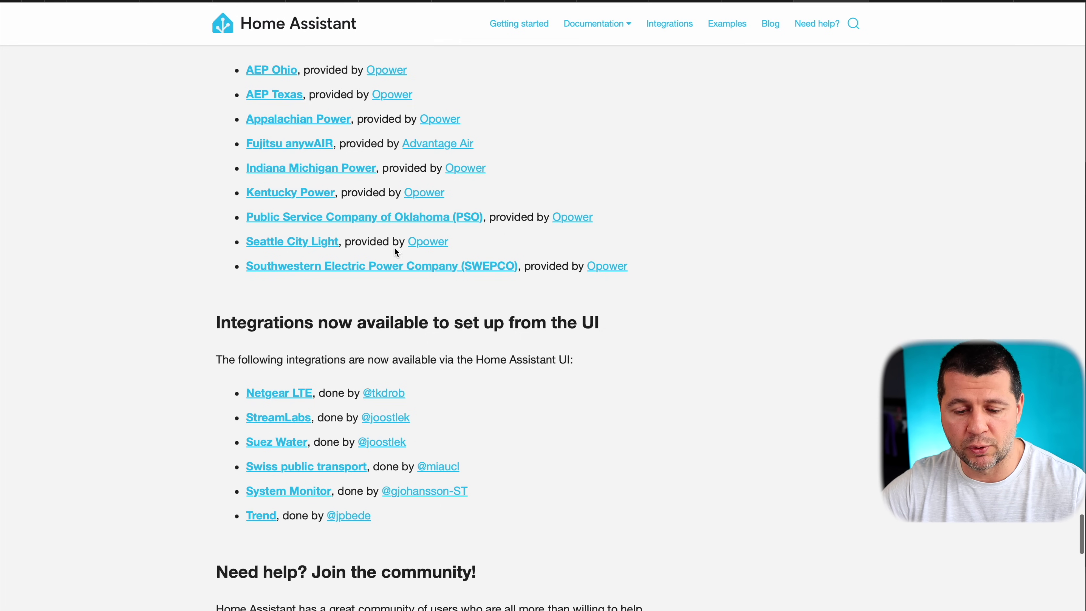
{"action": "scroll", "coordinate": [294, 272], "scroll_direction": "up", "scroll_amount": 3}
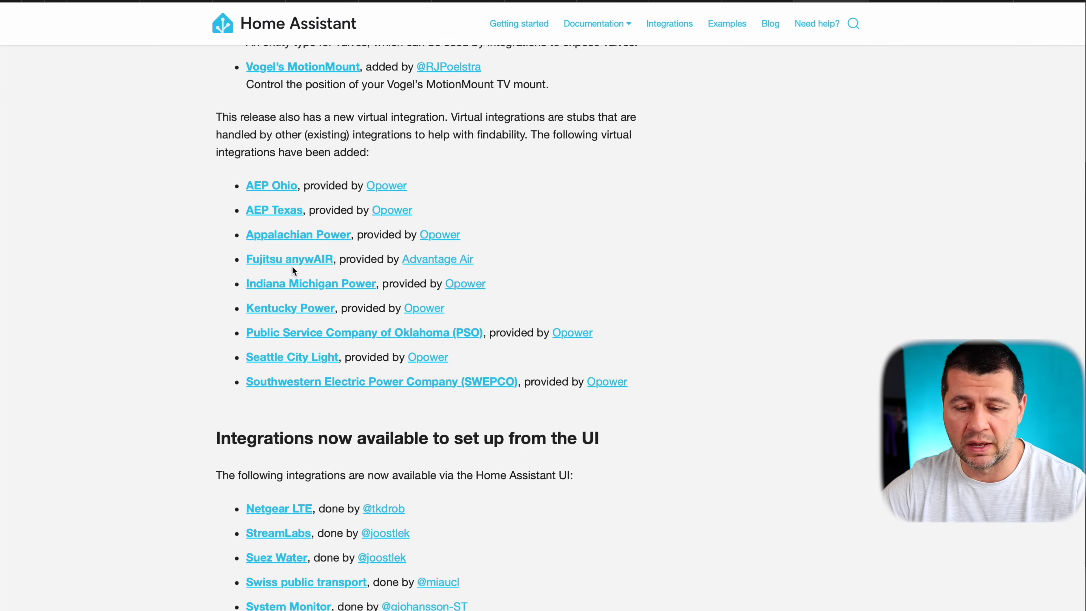
{"action": "scroll", "coordinate": [294, 272], "scroll_direction": "down", "scroll_amount": 3}
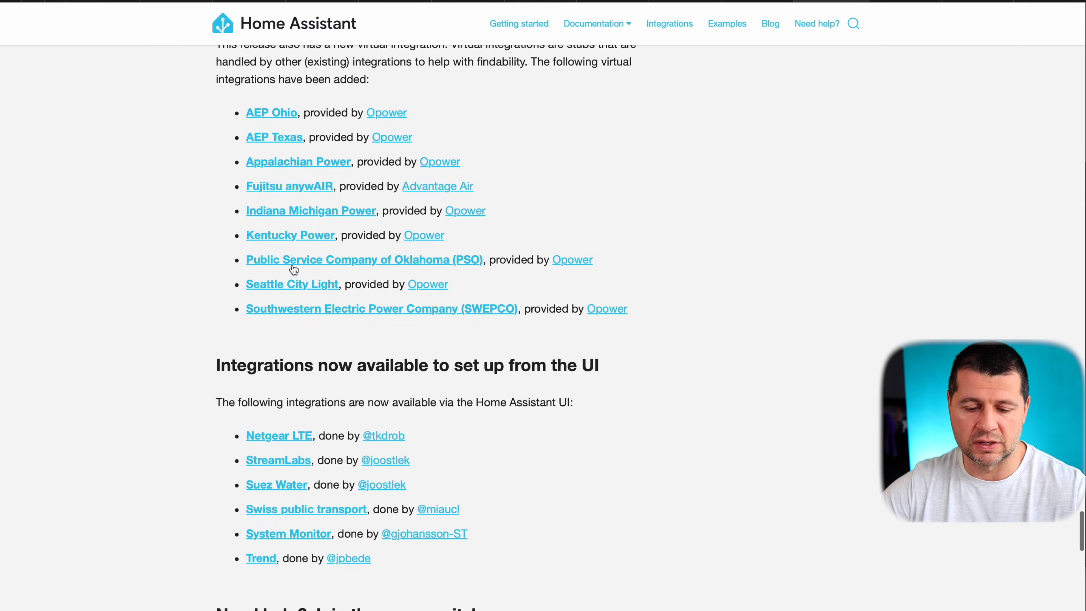
{"action": "scroll", "coordinate": [358, 211], "scroll_direction": "down", "scroll_amount": 6}
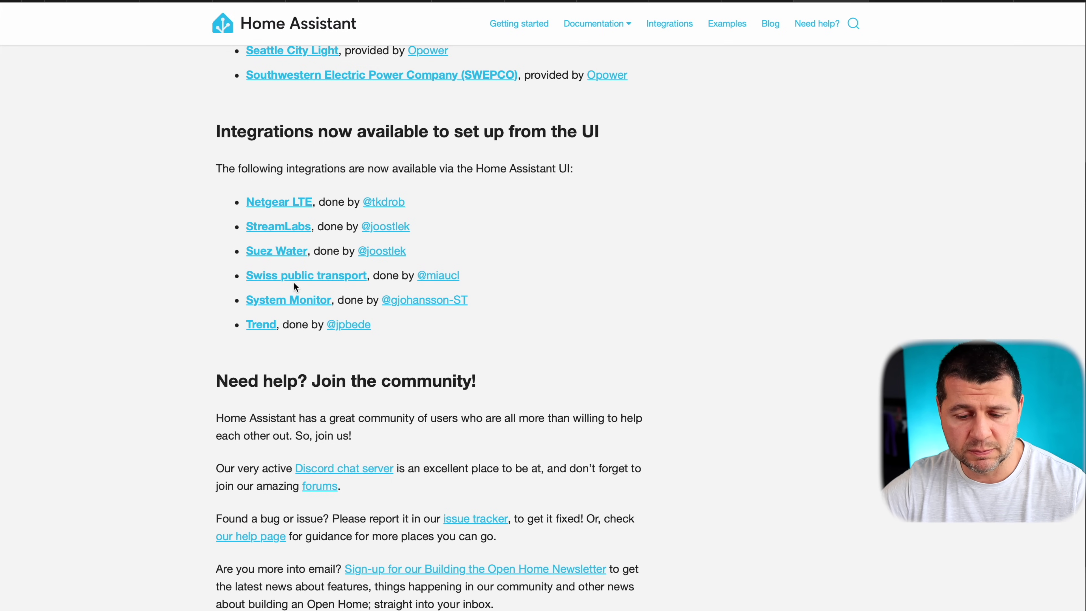
Browse the System Monitor docs, return to the release notes, then view the Trend integration docs.
{"action": "left_click", "coordinate": [273, 307]}
{"action": "scroll", "coordinate": [272, 308], "scroll_direction": "down", "scroll_amount": 4}
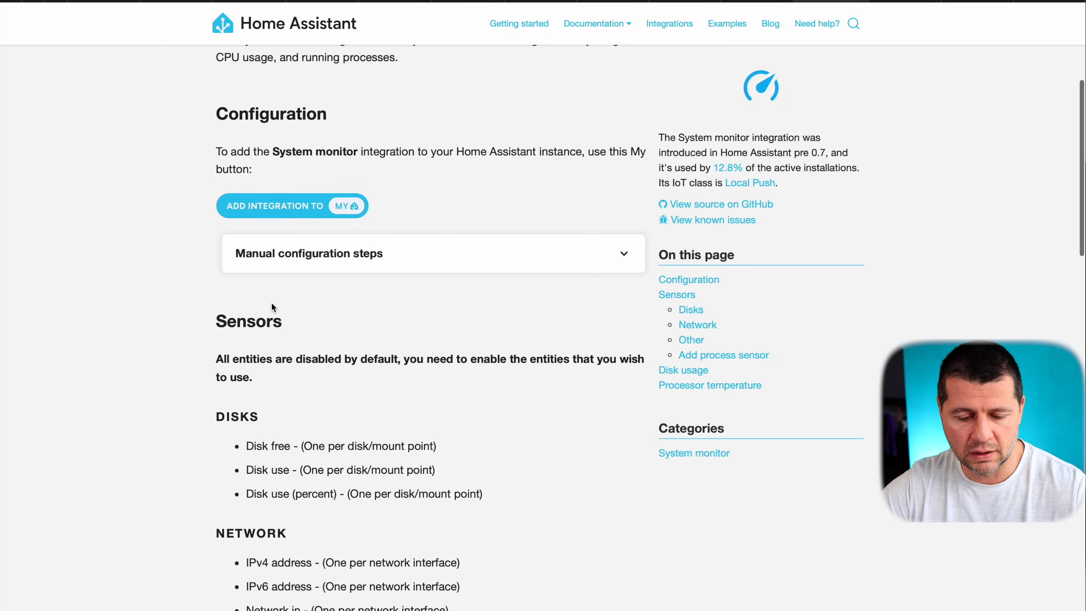
{"action": "scroll", "coordinate": [271, 303], "scroll_direction": "up", "scroll_amount": 3}
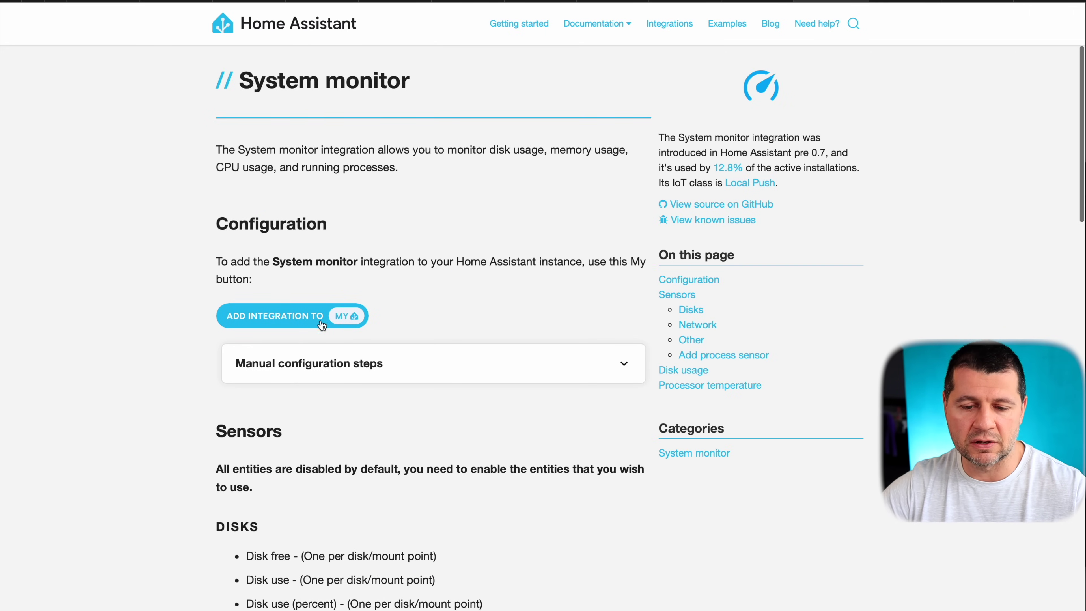
{"action": "key", "text": "alt+Left"}
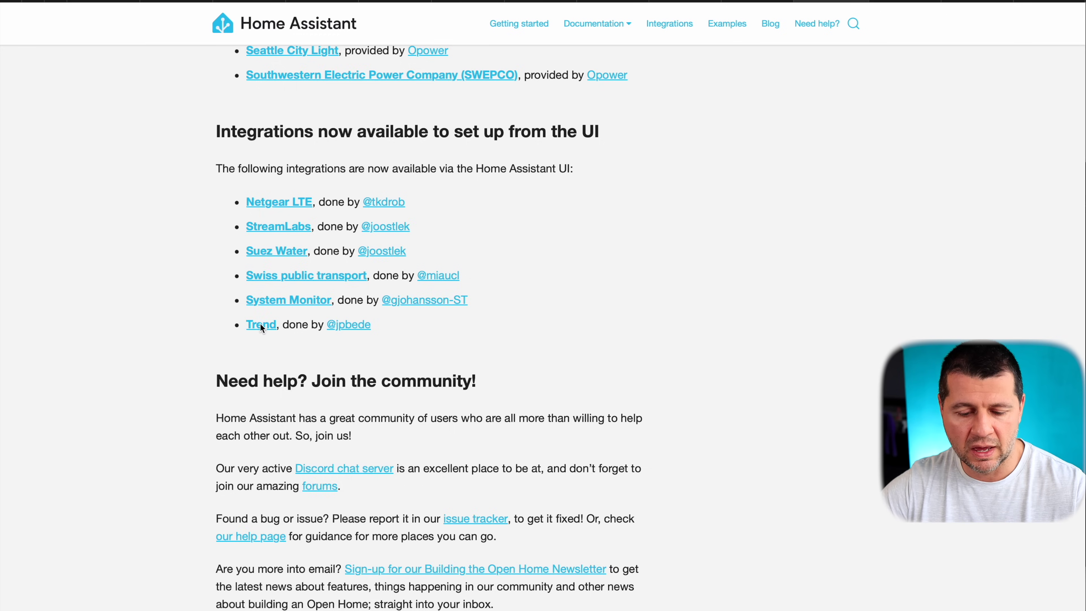
{"action": "left_click", "coordinate": [262, 326]}
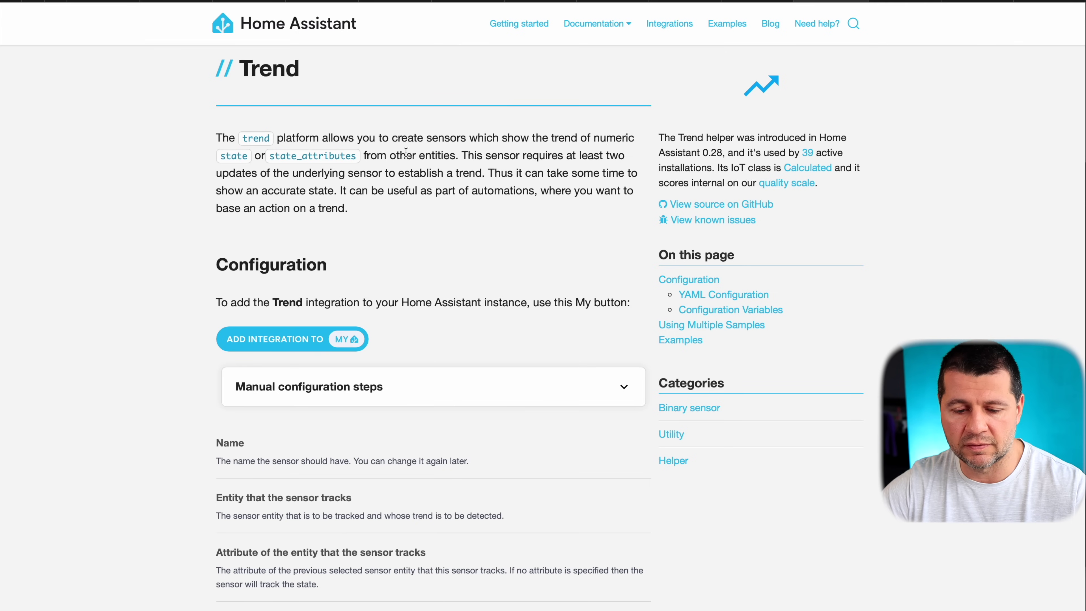
{"action": "scroll", "coordinate": [301, 200], "scroll_direction": "down", "scroll_amount": 3}
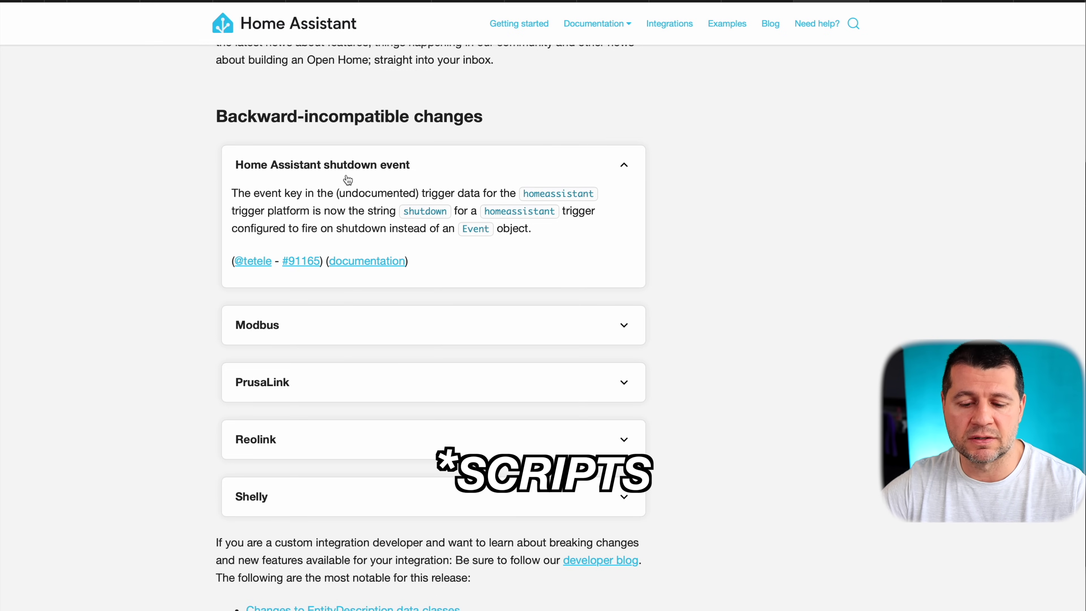
Scroll down the breaking changes and expand the Reolink note.
{"action": "scroll", "coordinate": [367, 183], "scroll_direction": "down", "scroll_amount": 3}
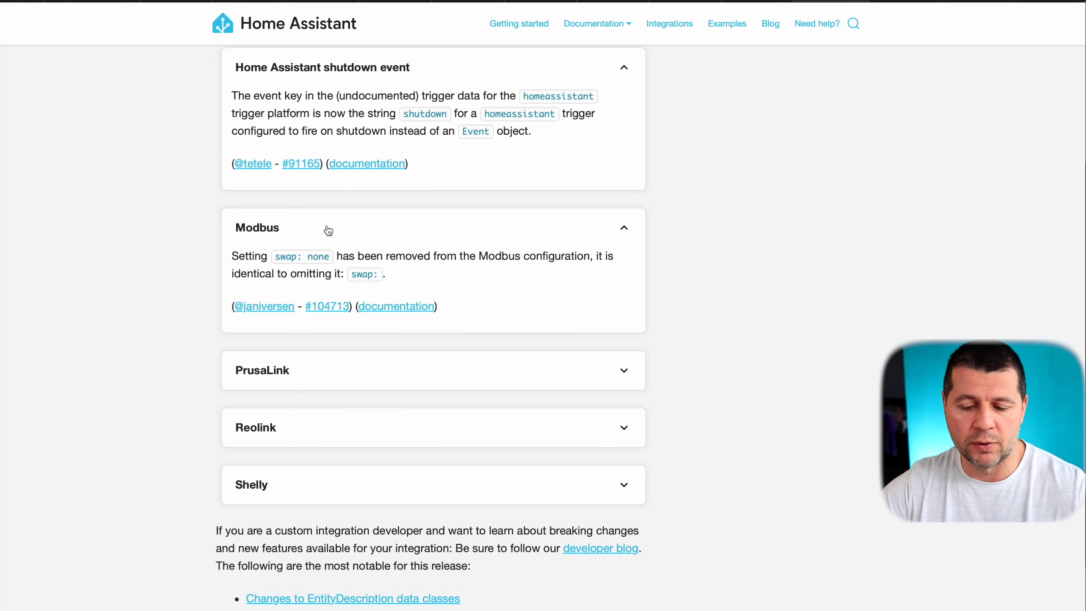
{"action": "scroll", "coordinate": [328, 230], "scroll_direction": "down", "scroll_amount": 2}
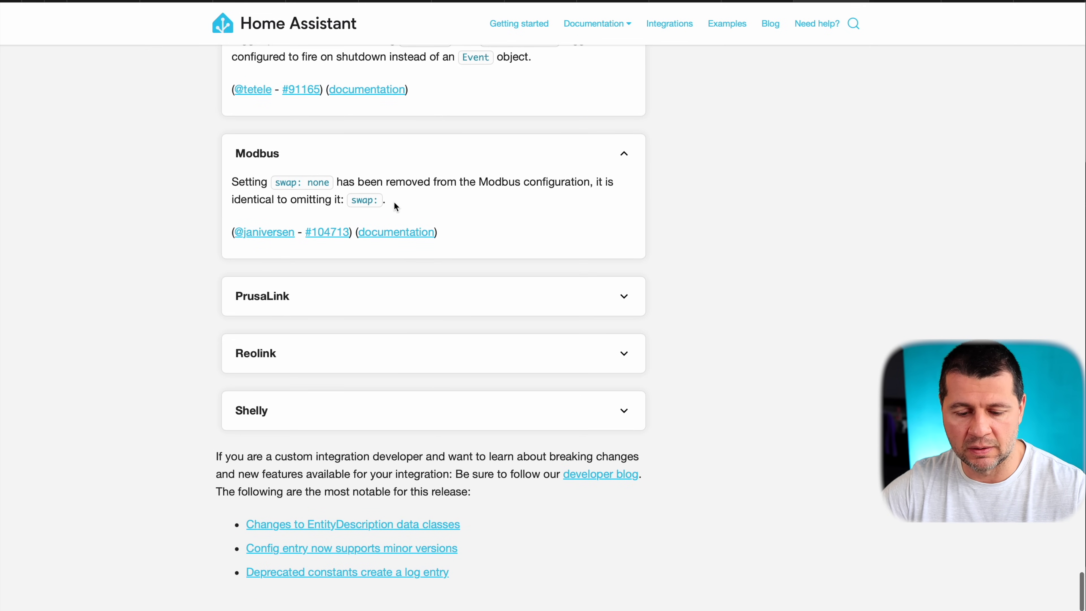
{"action": "scroll", "coordinate": [396, 207], "scroll_direction": "down", "scroll_amount": 2}
{"action": "scroll", "coordinate": [310, 229], "scroll_direction": "down", "scroll_amount": 2}
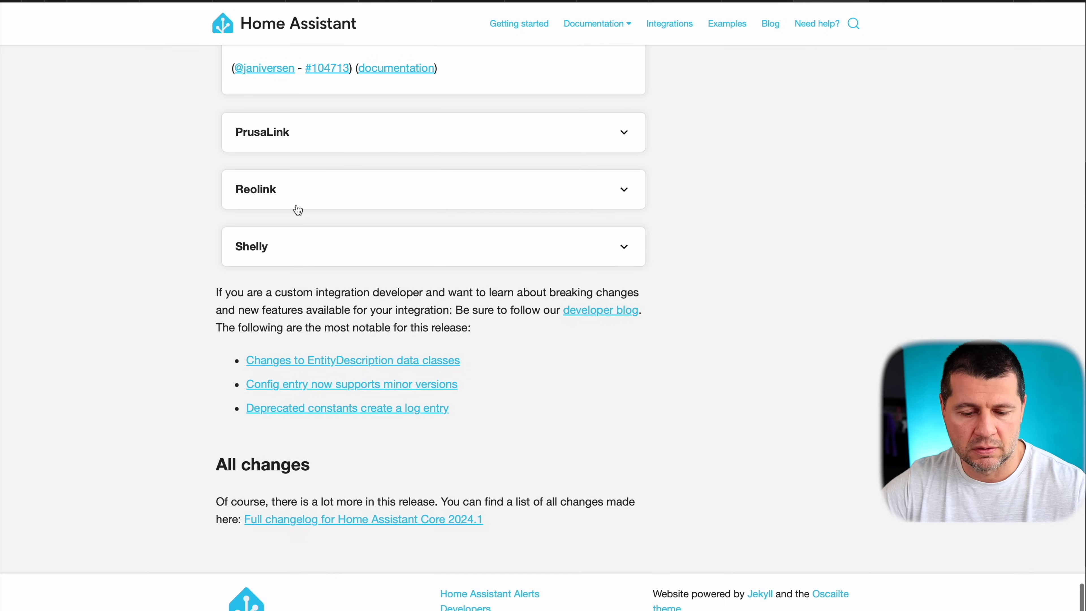
{"action": "left_click", "coordinate": [296, 200]}
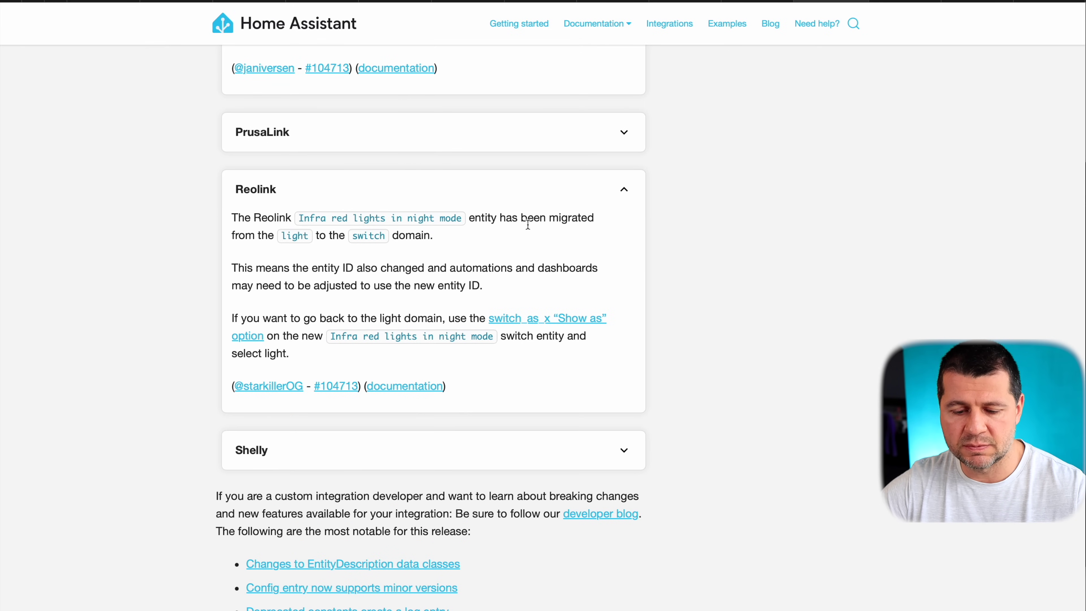
Expand the Shelly note and highlight minimum firmware 1.11.0 for generation 1 and 1.0.0 for generation 2.
{"action": "scroll", "coordinate": [317, 248], "scroll_direction": "down", "scroll_amount": 6}
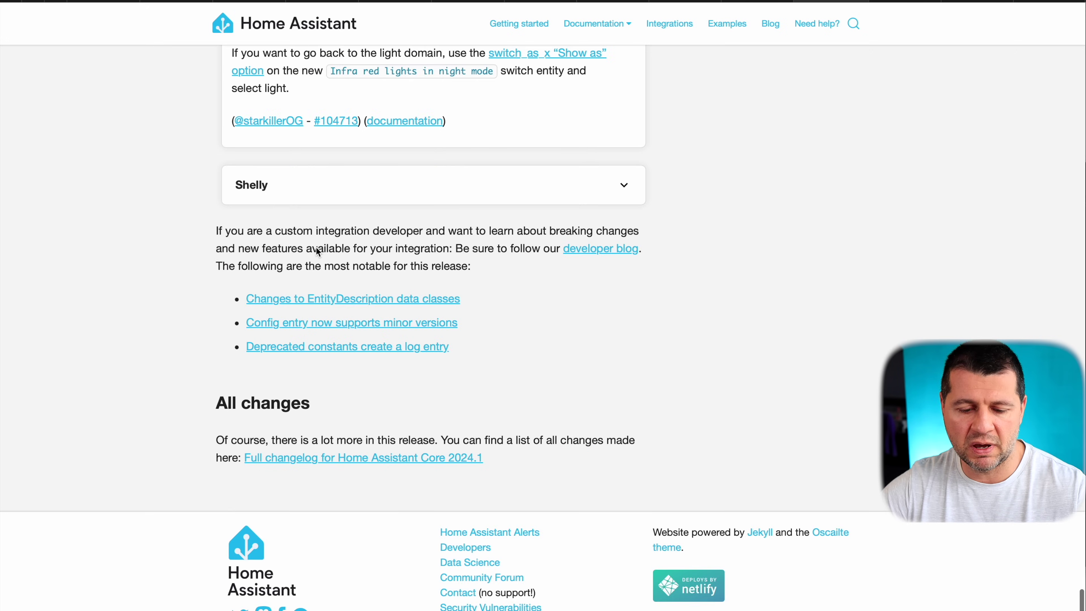
{"action": "left_click", "coordinate": [330, 178]}
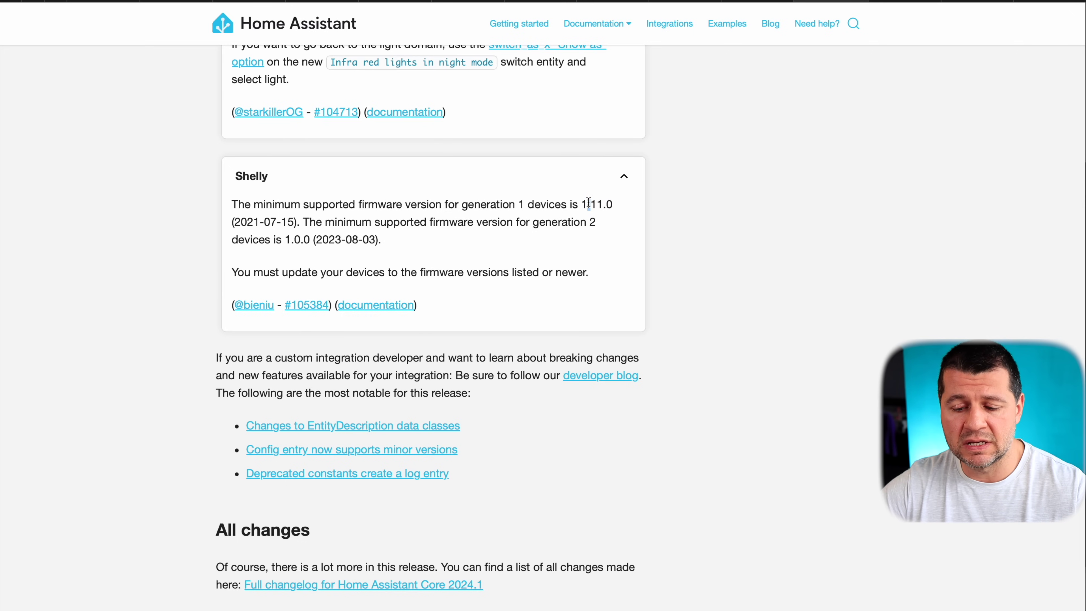
{"action": "left_click_drag", "start_coordinate": [583, 204], "coordinate": [614, 212]}
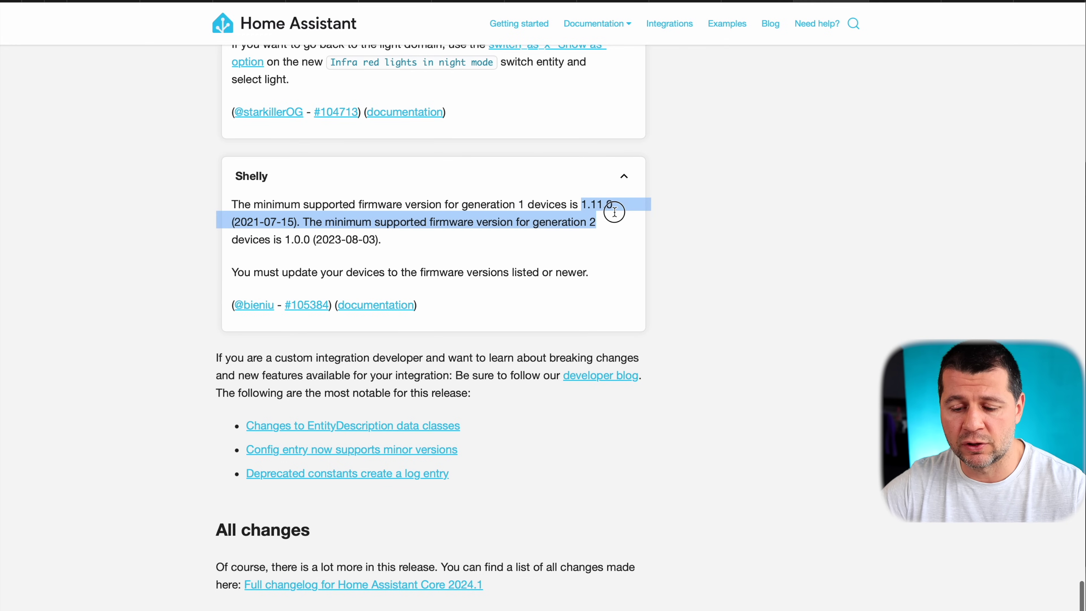
{"action": "left_click", "coordinate": [501, 198]}
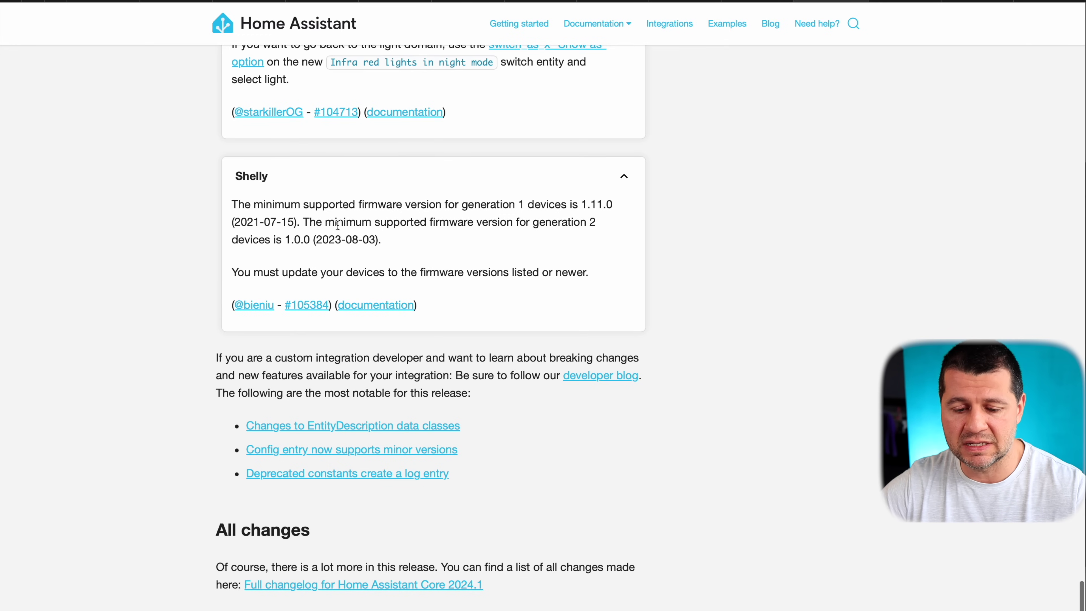